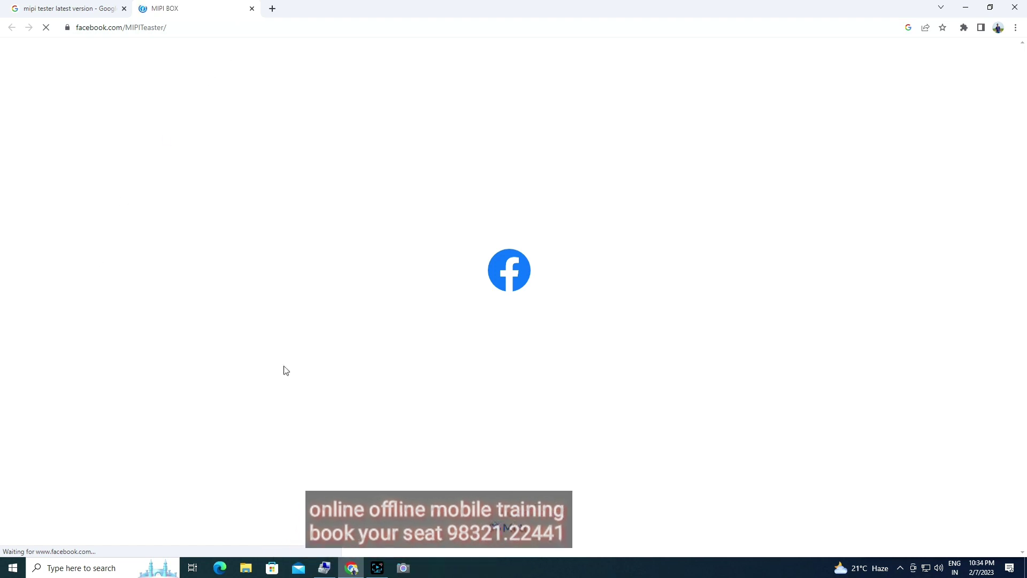
Step: Find the 5 May 2022 post on the MIPI BOX Facebook page and open its MEGA software link
scroll(640, 390, "down", 4)
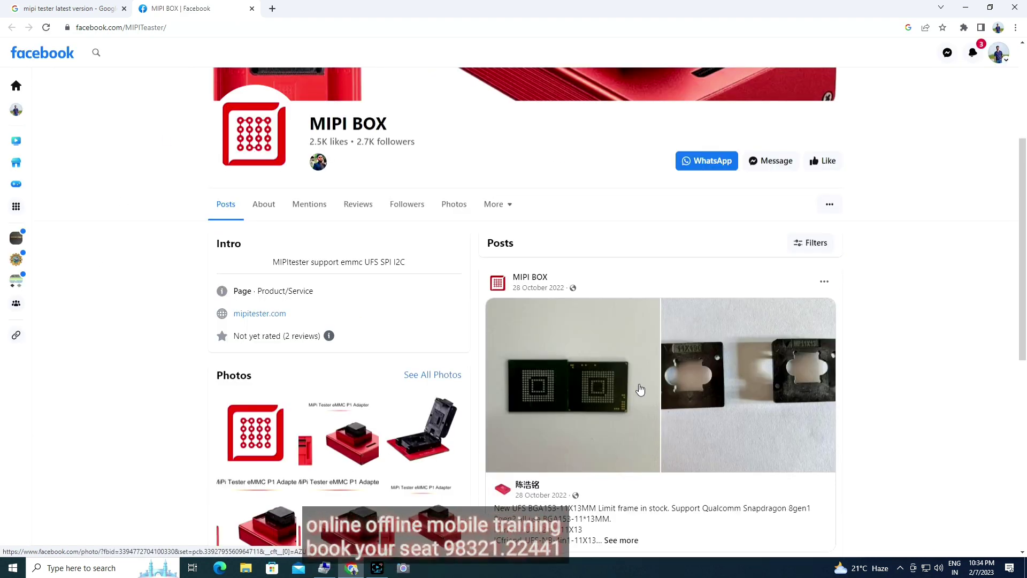
scroll(640, 389, "down", 4)
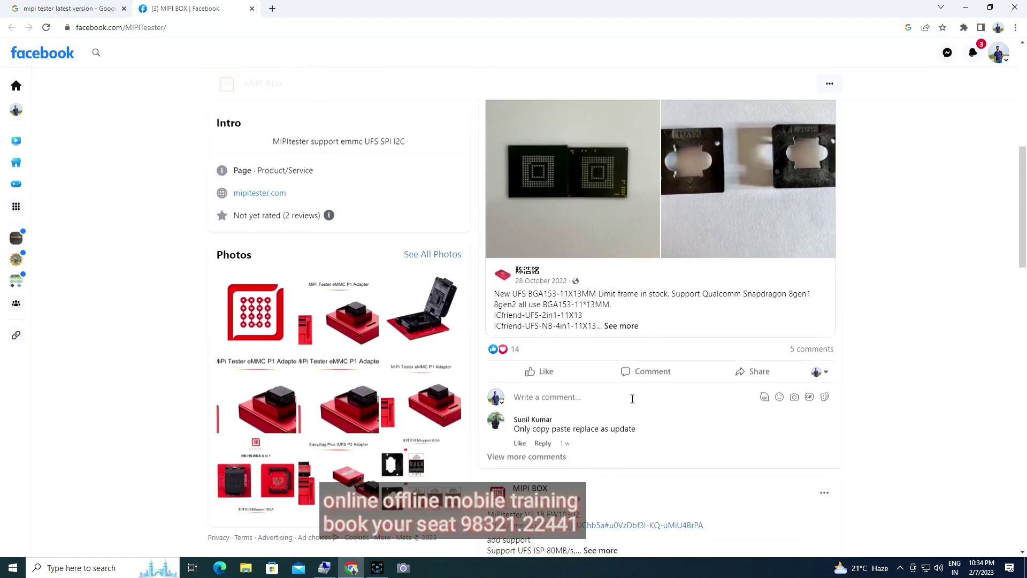
scroll(633, 398, "down", 6)
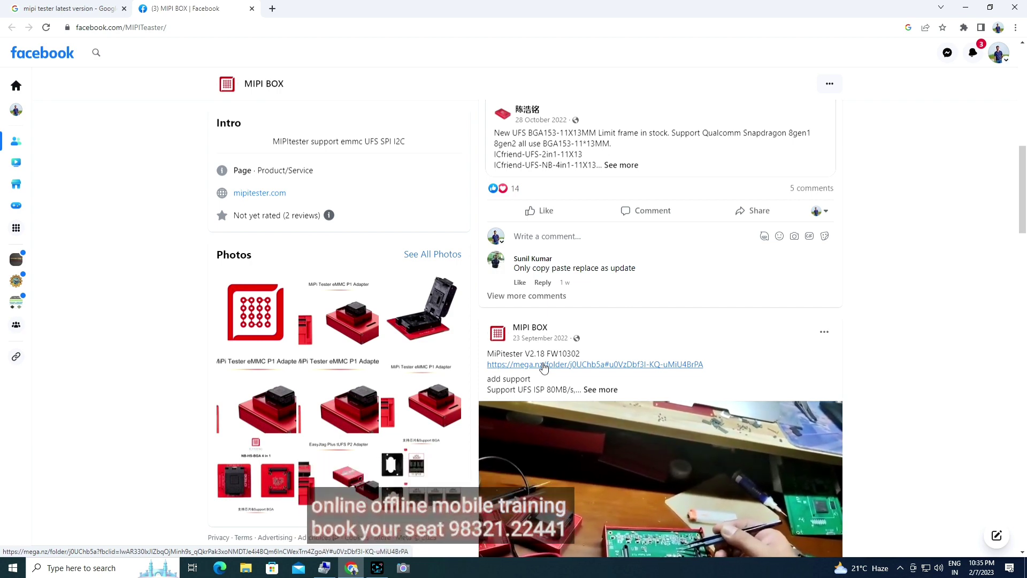
scroll(543, 368, "down", 2)
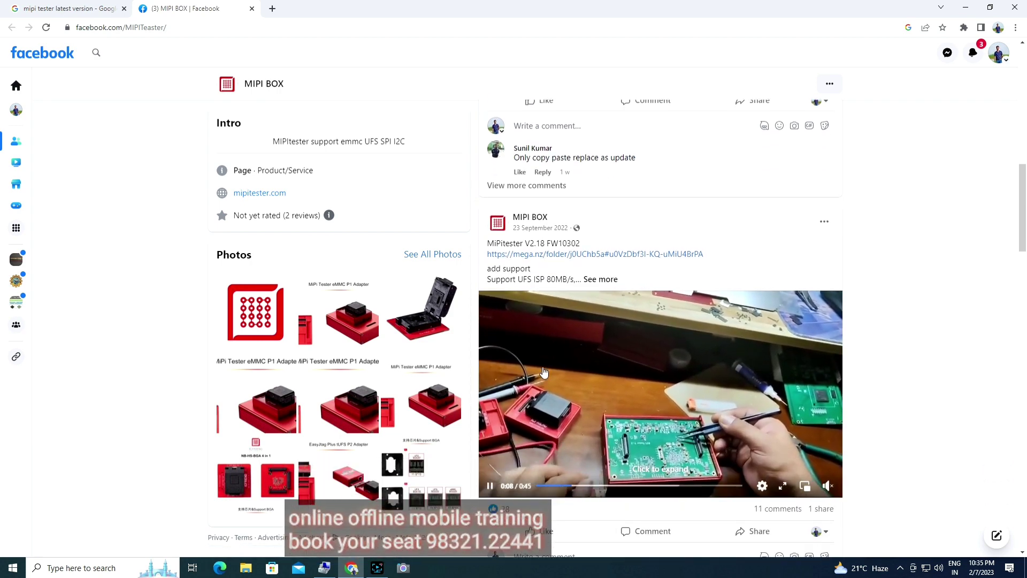
scroll(544, 372, "down", 6)
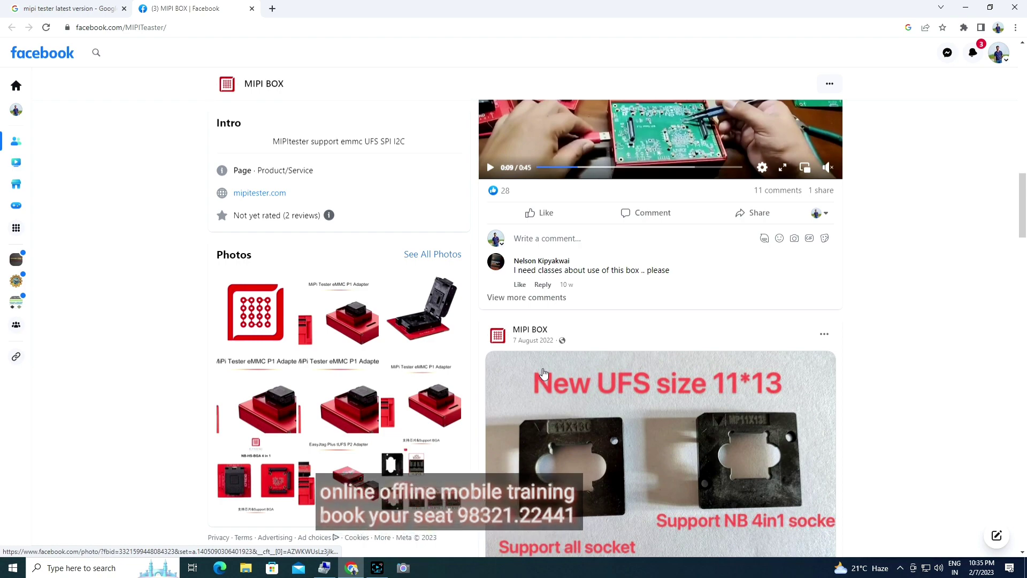
scroll(544, 373, "down", 4)
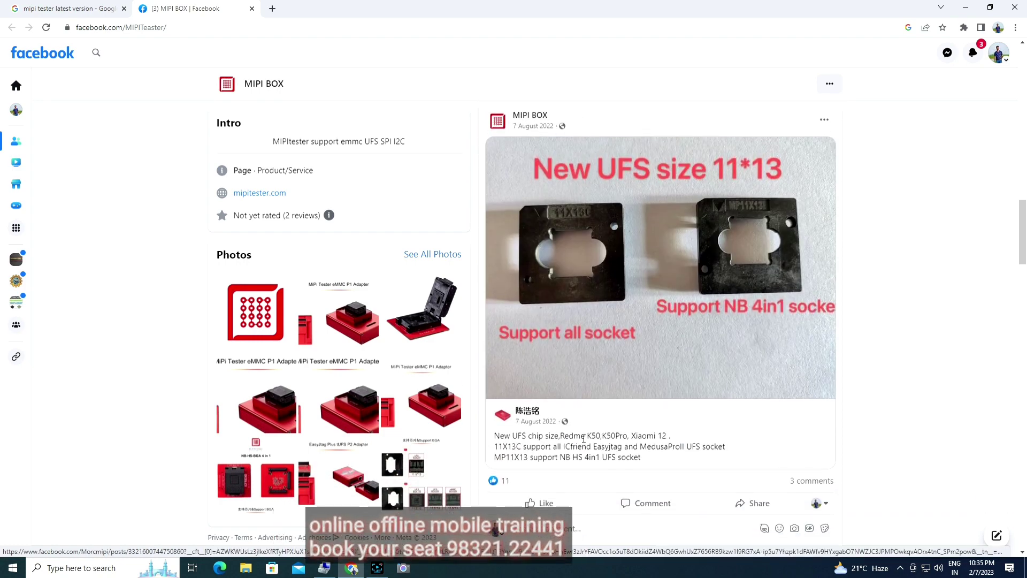
scroll(634, 397, "up", 5)
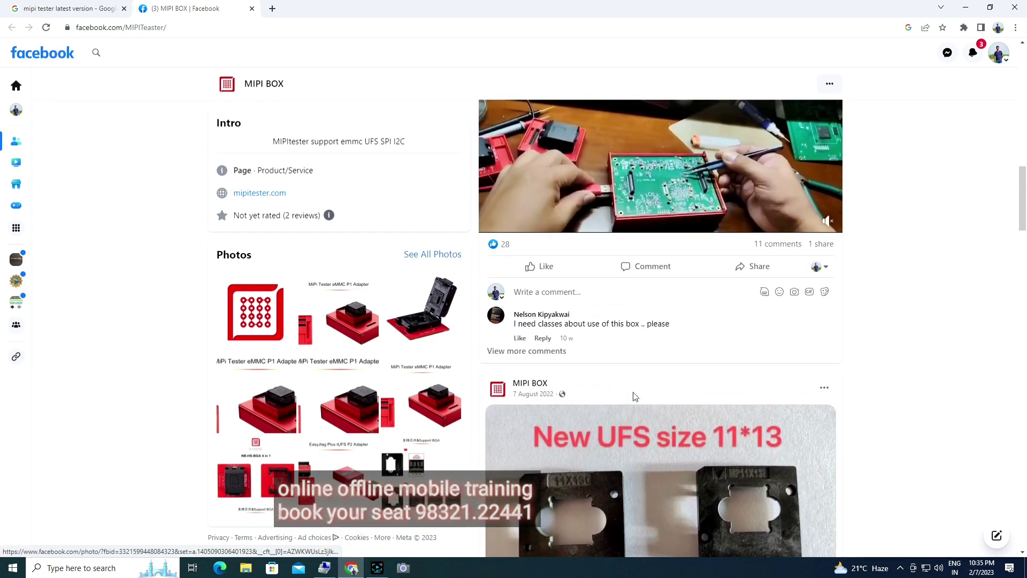
scroll(634, 397, "down", 4)
scroll(634, 397, "down", 3)
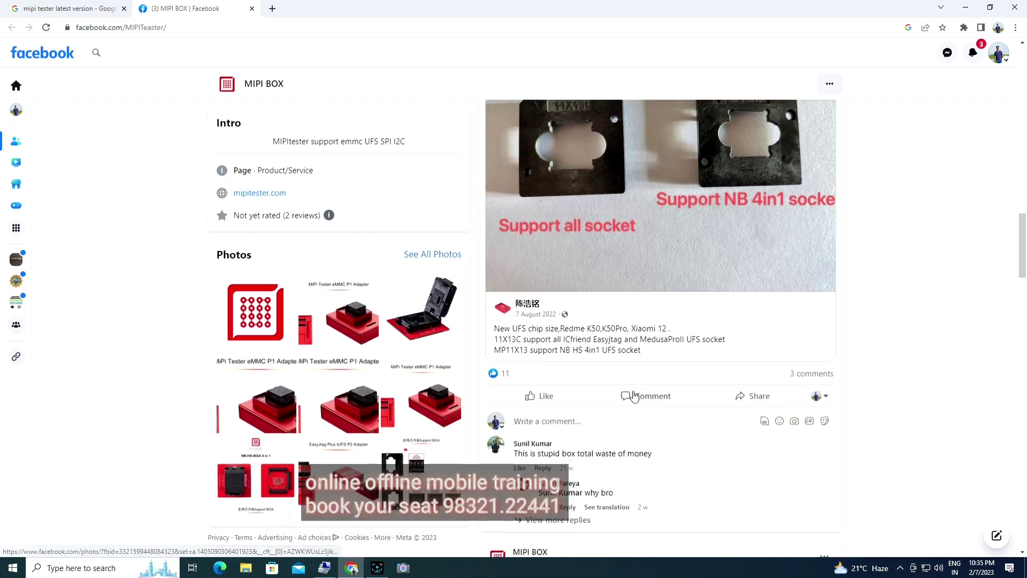
scroll(634, 397, "down", 4)
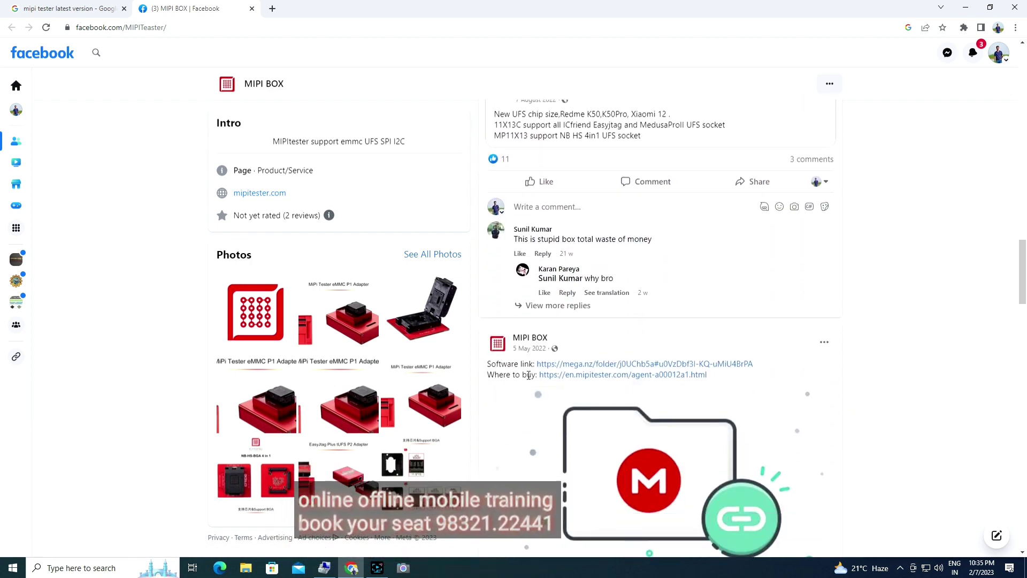
left_click(564, 367)
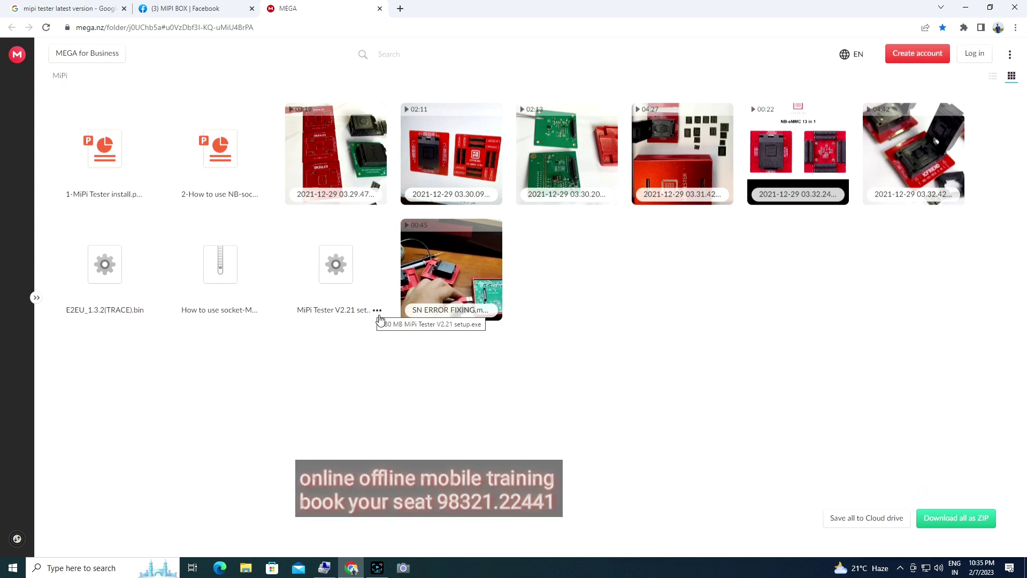
Step: Download MiPi Tester V2.21 setup.exe from the MEGA folder as a ZIP and bring up the device list in Computer Management
left_click(378, 316)
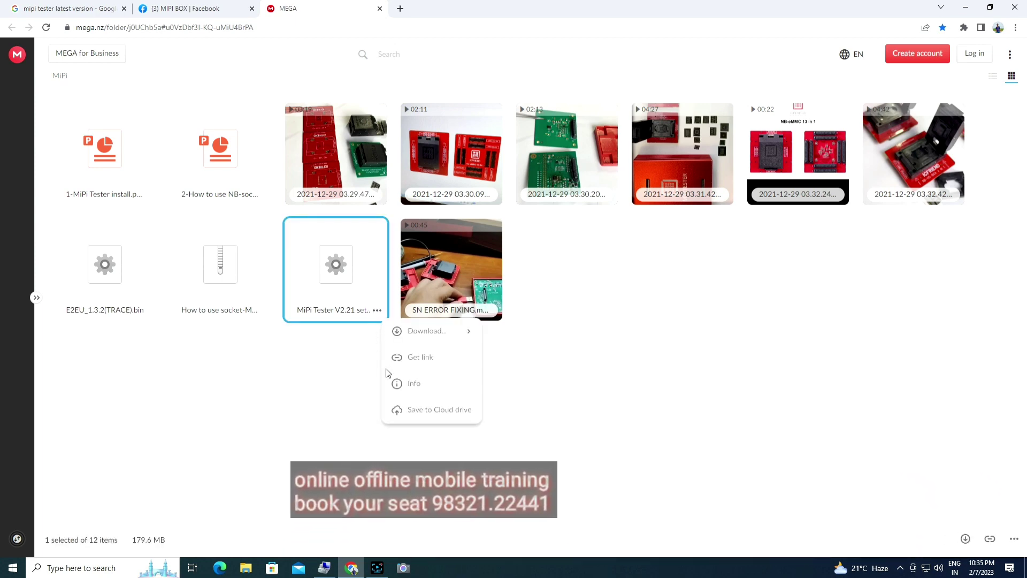
mouse_move(431, 344)
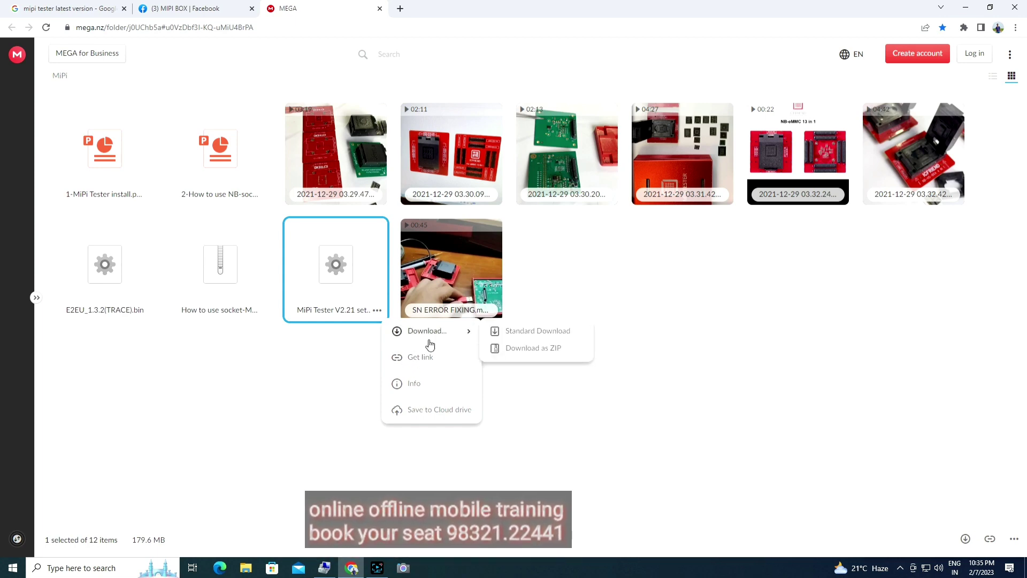
left_click(529, 349)
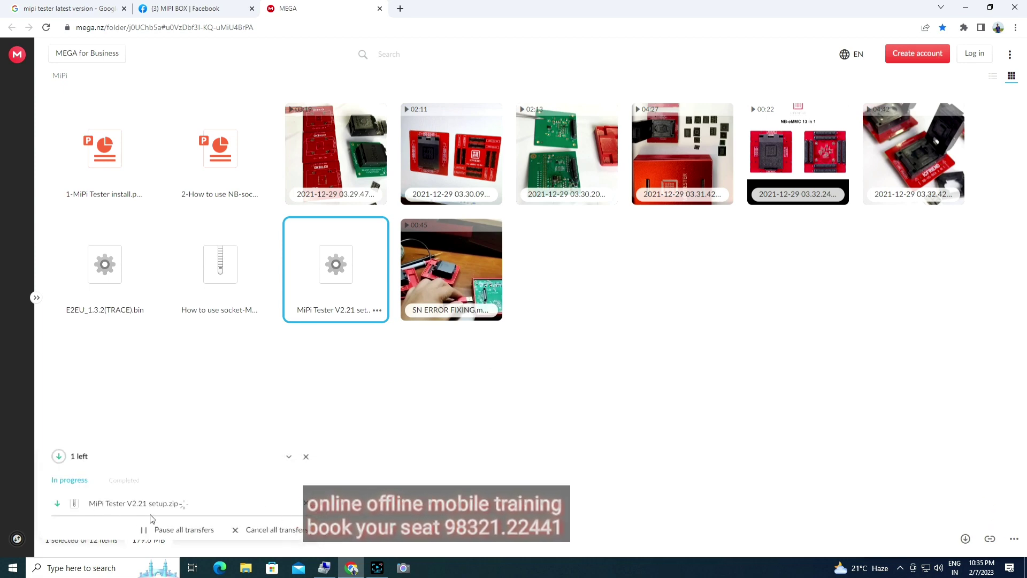
left_click(323, 569)
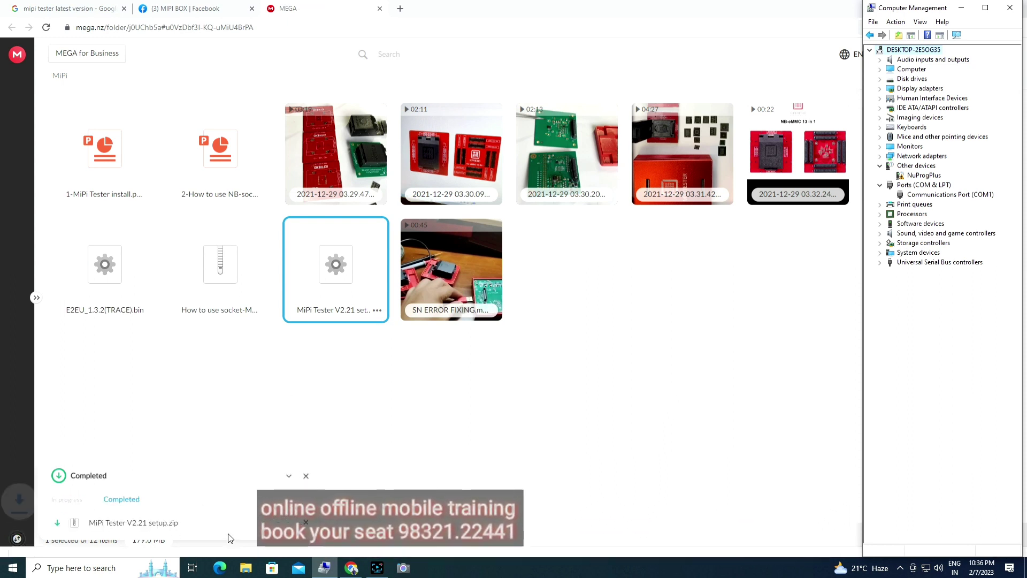
Step: Show the downloaded ZIP in its folder and extract it to a "MiPi Tester V2.21 setup (1)" folder
left_click(114, 542)
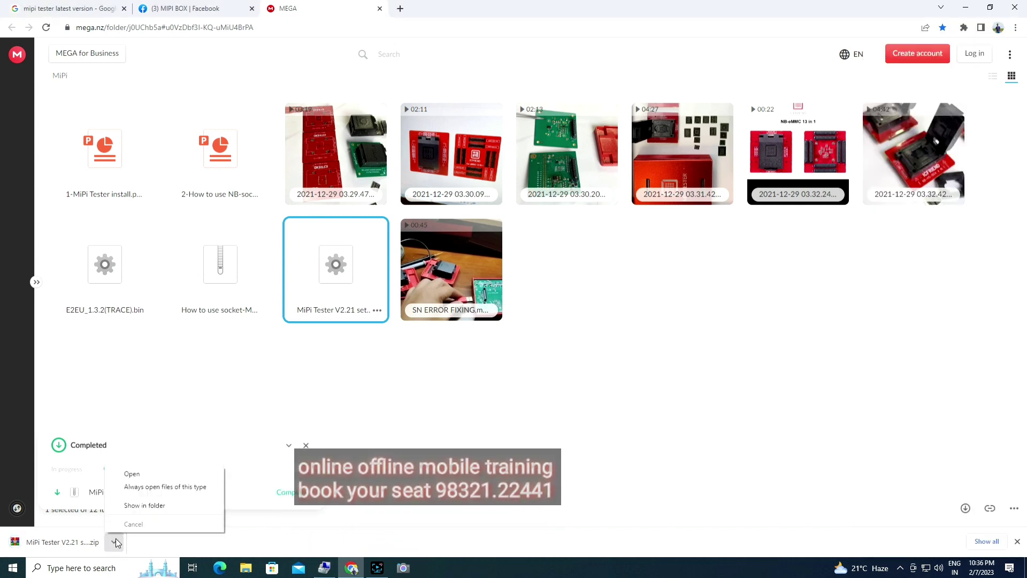
left_click(144, 505)
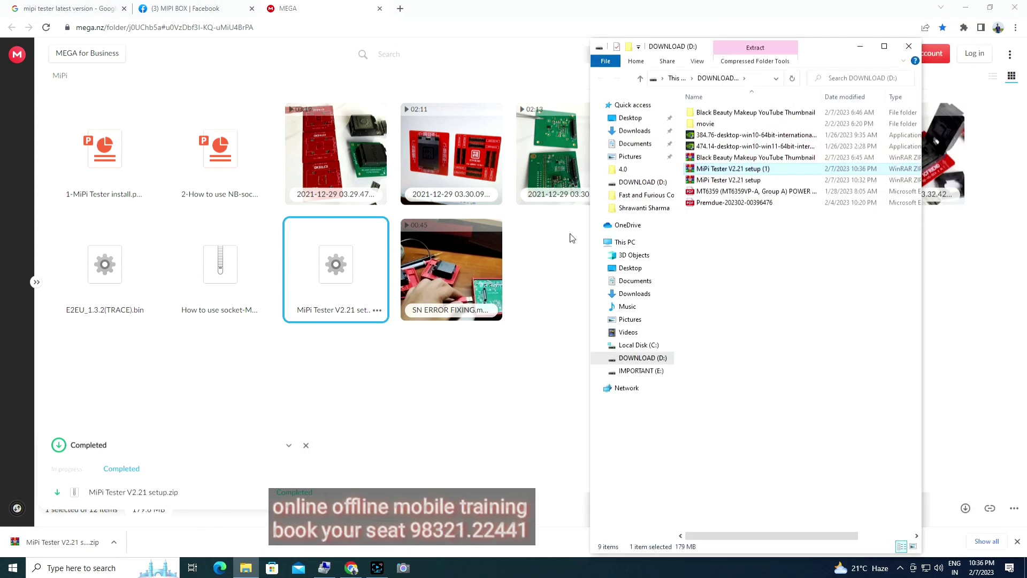
right_click(753, 170)
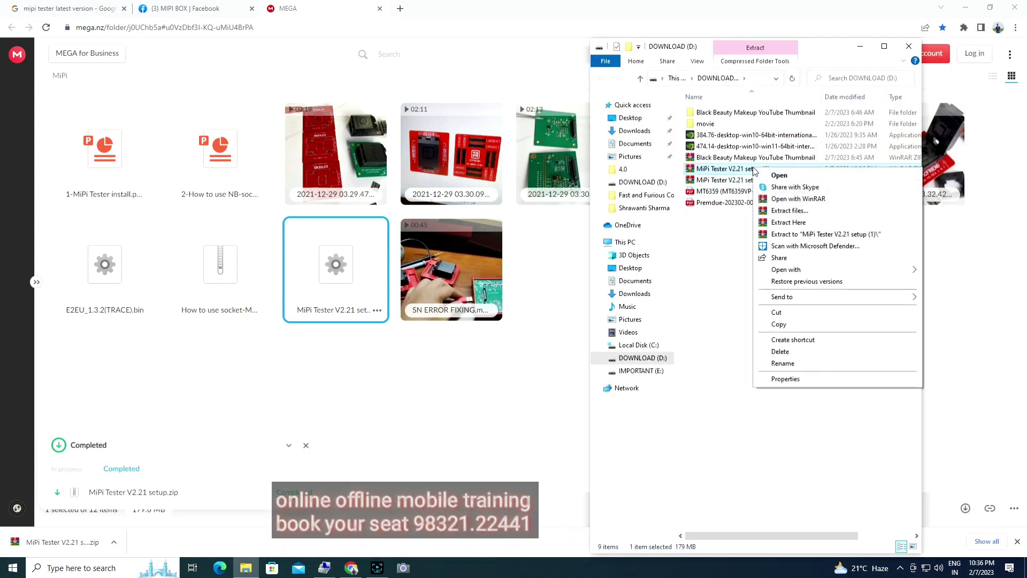
left_click(797, 242)
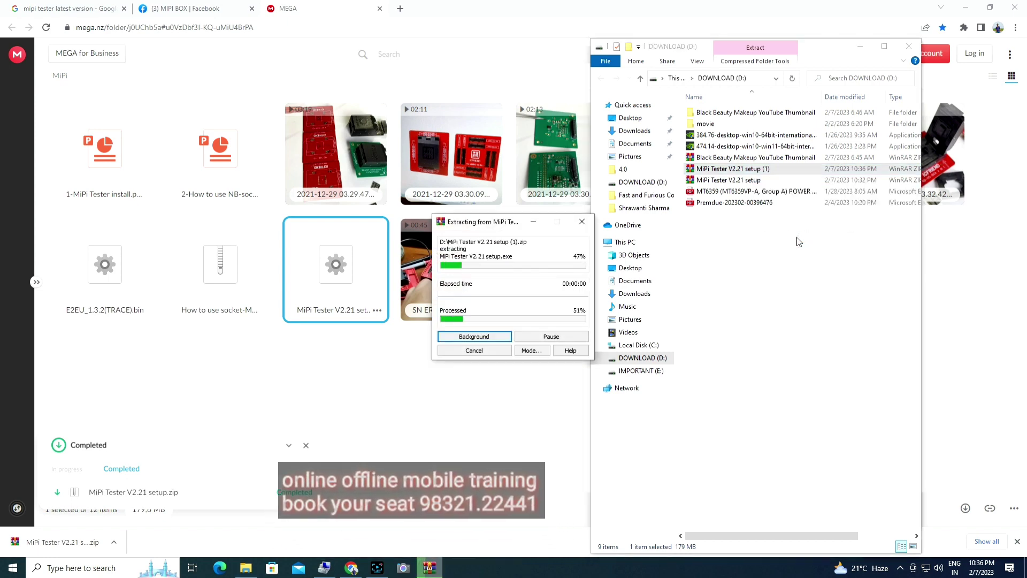
Step: Launch the MiPi Tester V2.21 setup from the extracted folder, minimizing the browser and File Explorer windows
left_click(966, 7)
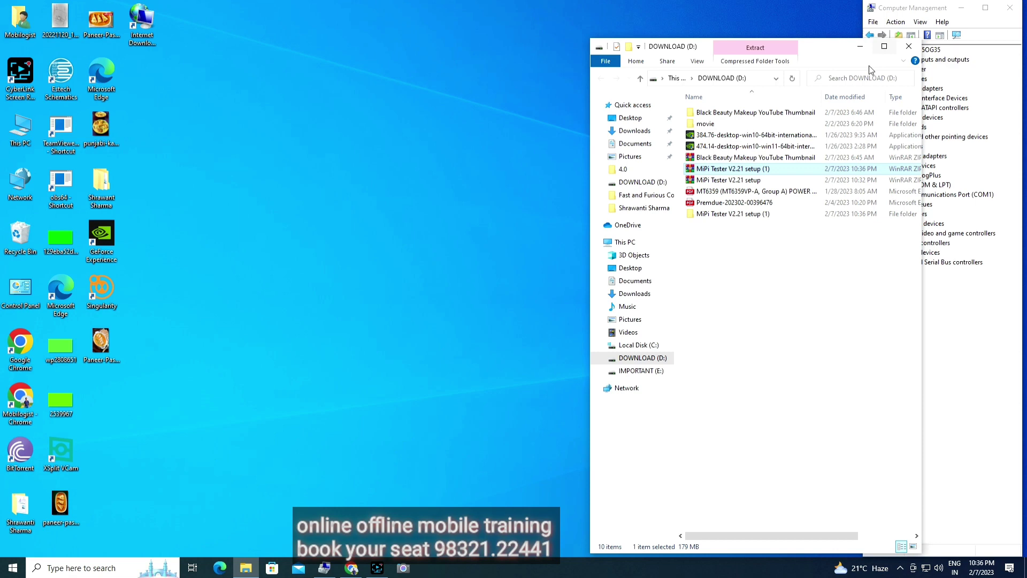
left_click(727, 215)
double_click(727, 215)
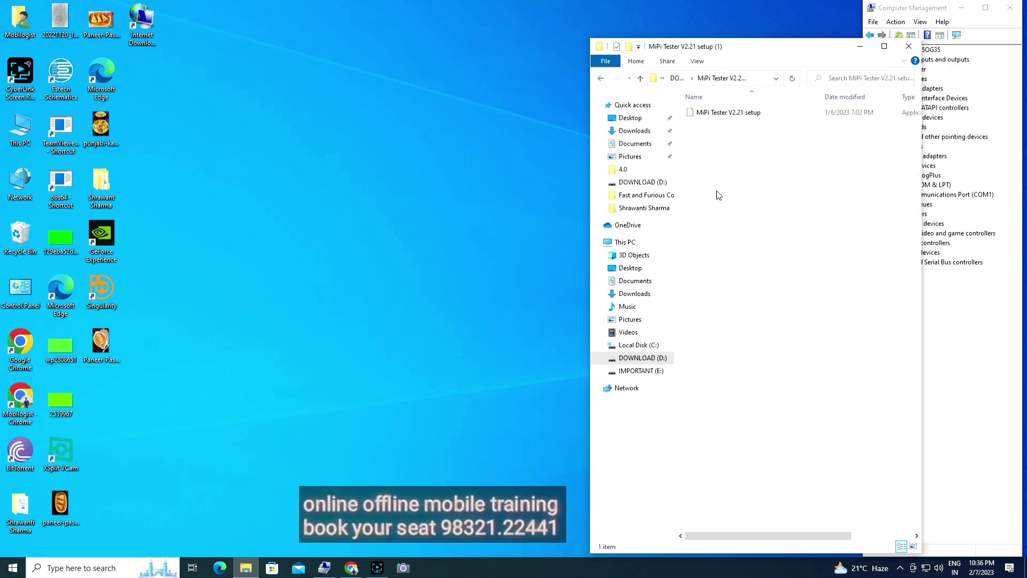
double_click(727, 113)
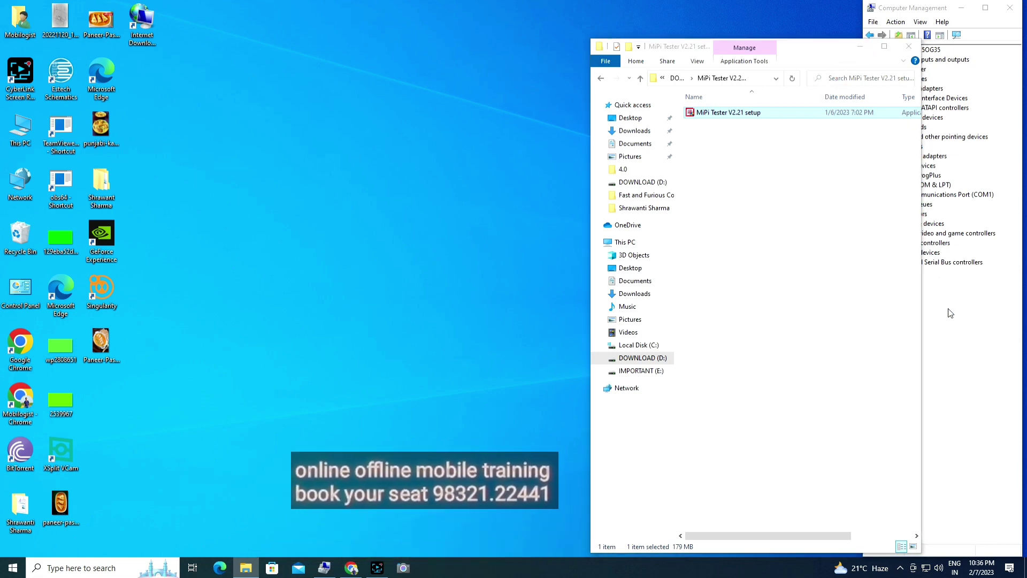
left_click(859, 46)
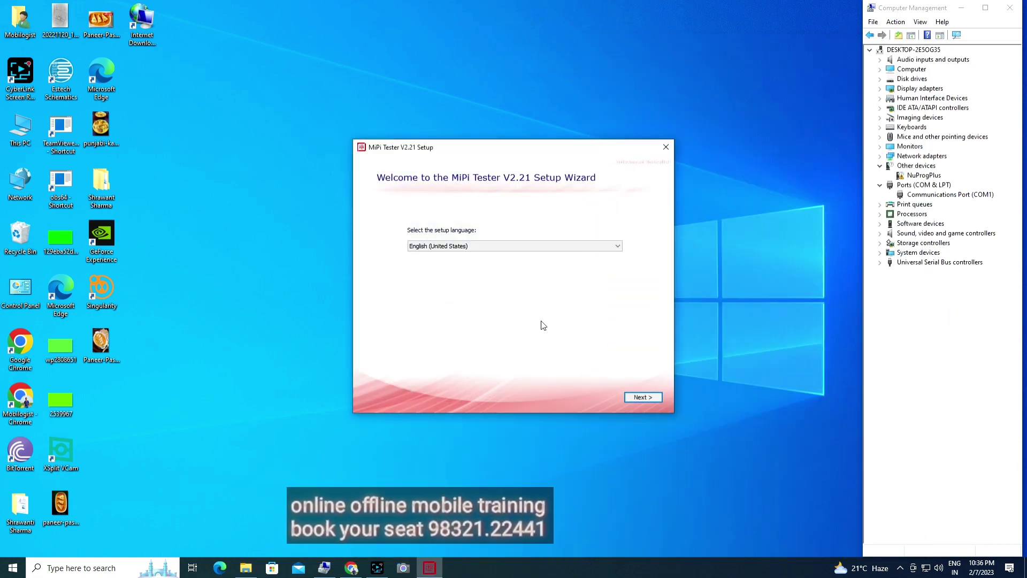
Step: Install the MiPi Tester Driver prerequisite with English (United States) as setup language, and check for MIPItester under Universal Serial Bus controllers
left_click(649, 398)
left_click(643, 398)
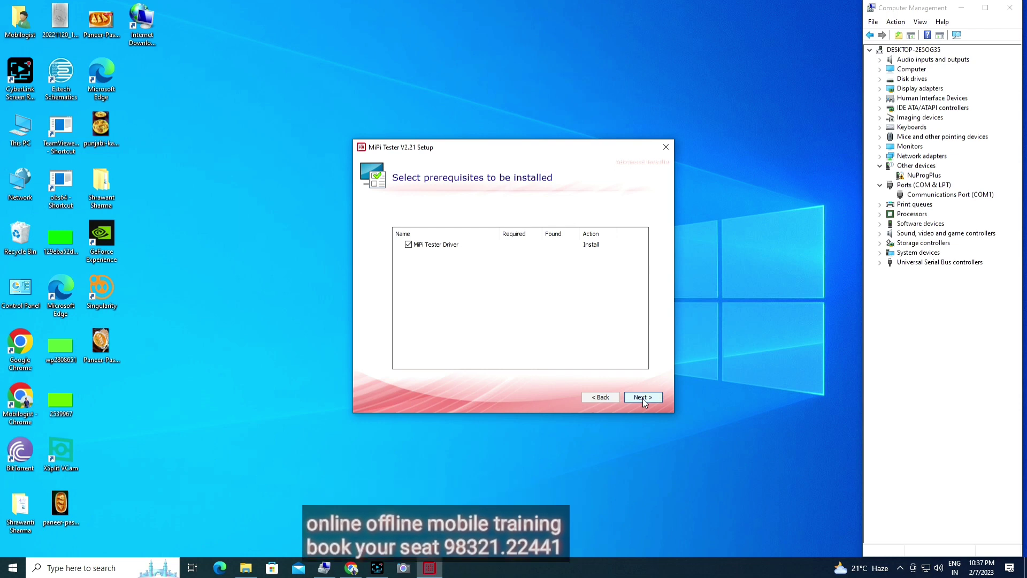
left_click(643, 399)
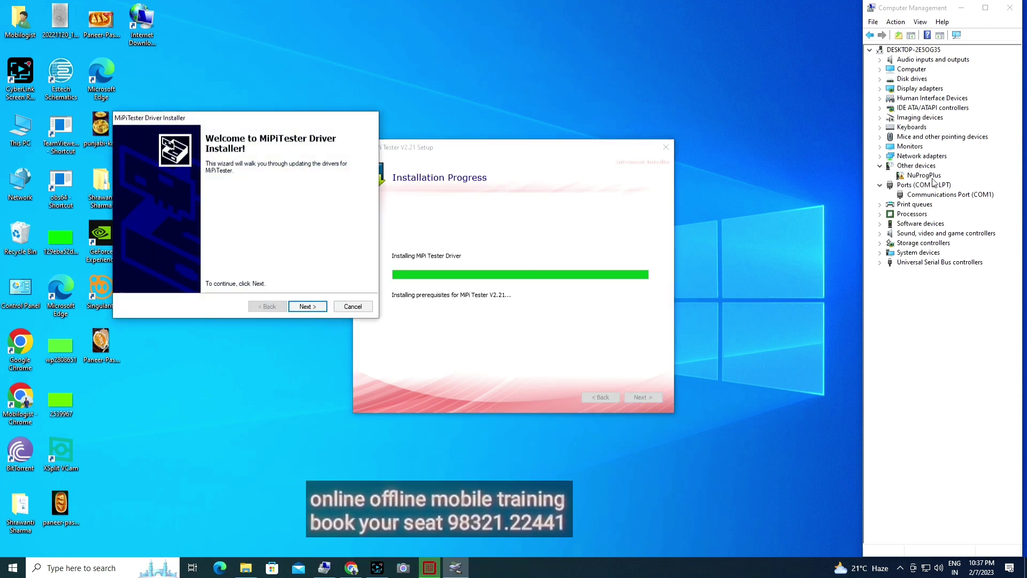
left_click(313, 310)
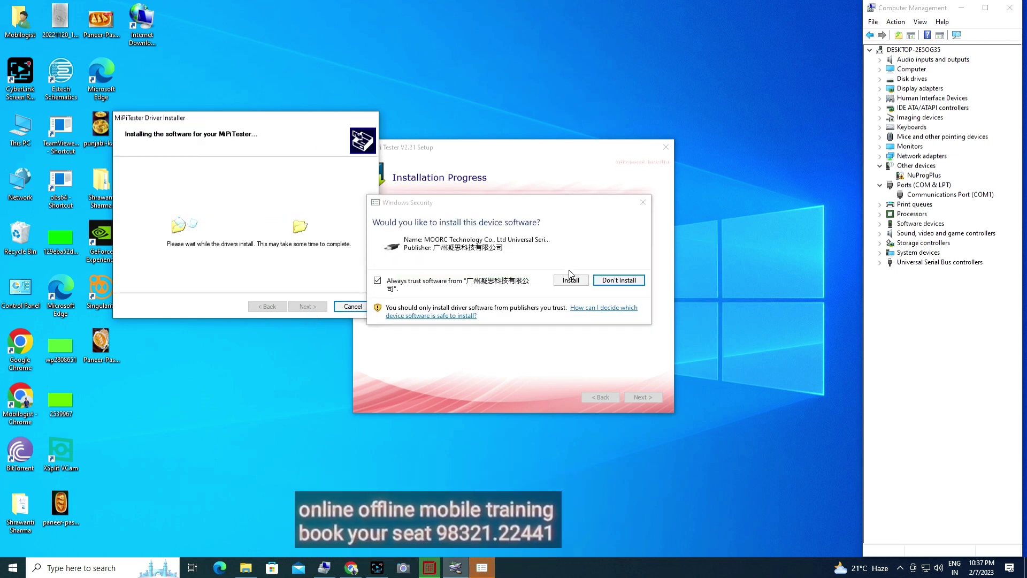
left_click(569, 278)
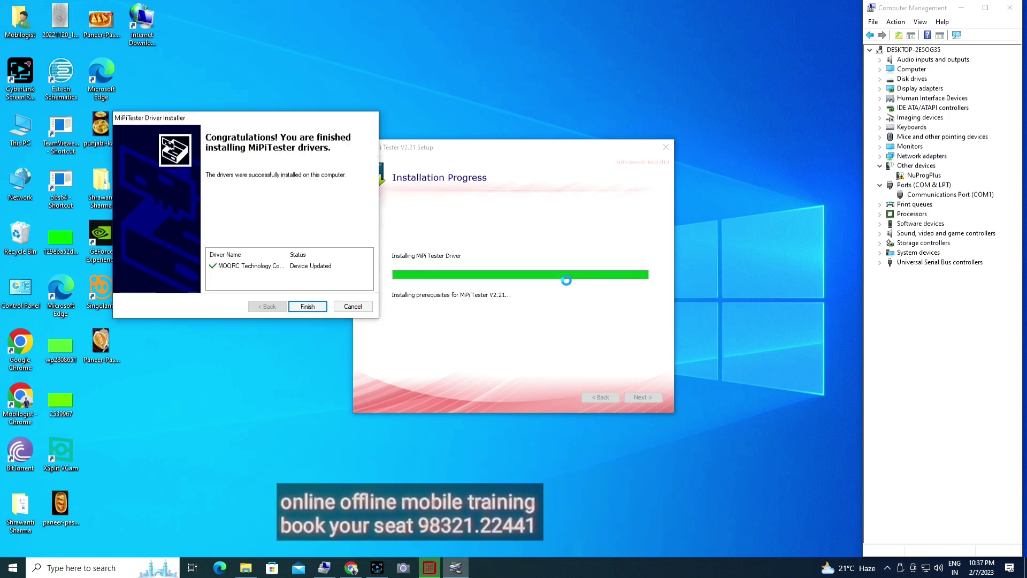
left_click(309, 306)
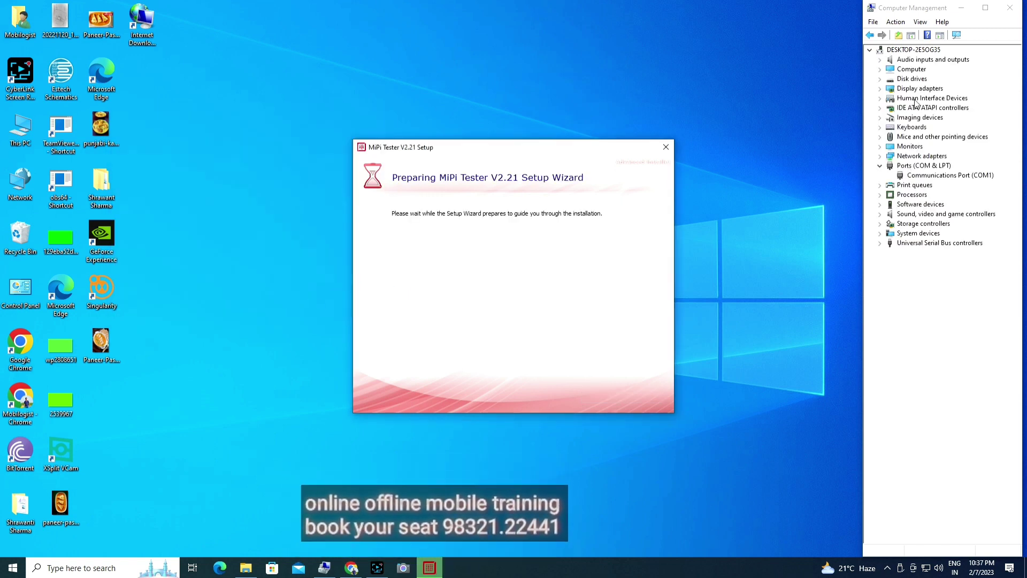
left_click(880, 243)
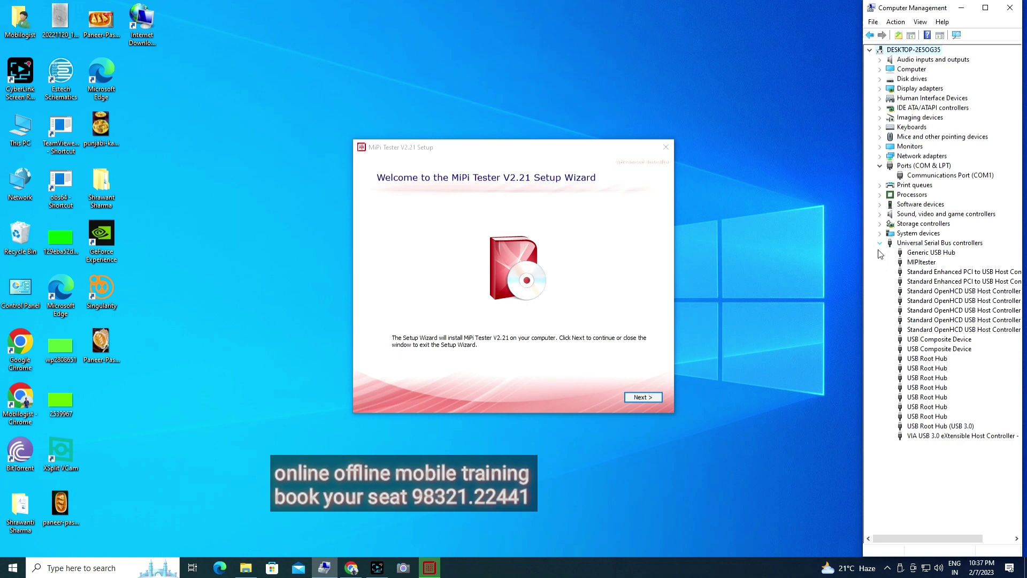
left_click(920, 262)
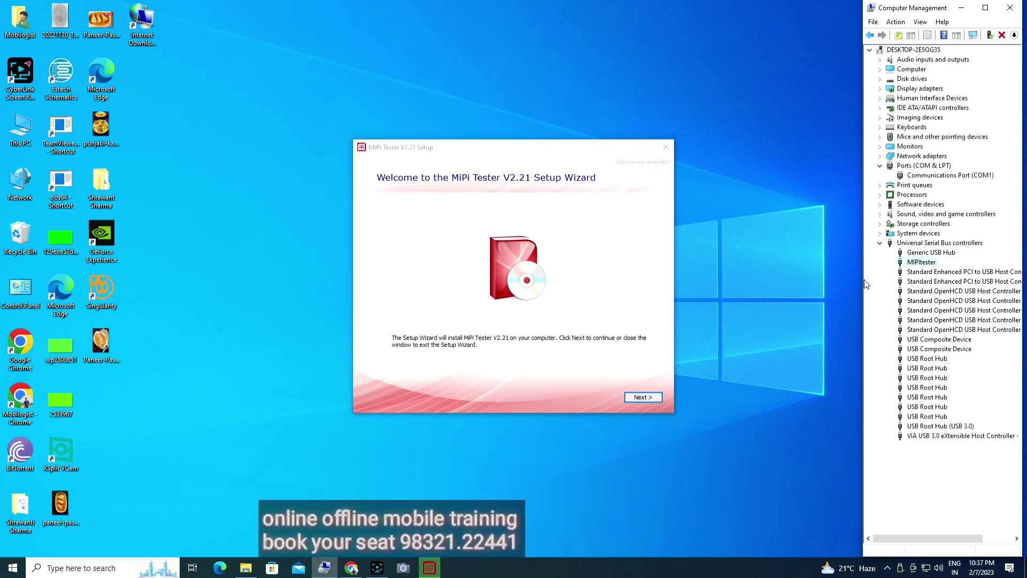
Step: Install MiPi Tester V2.21 in the default folder C:\Program Files (x86)\MiPi Team\MiPiTester\
left_click(641, 401)
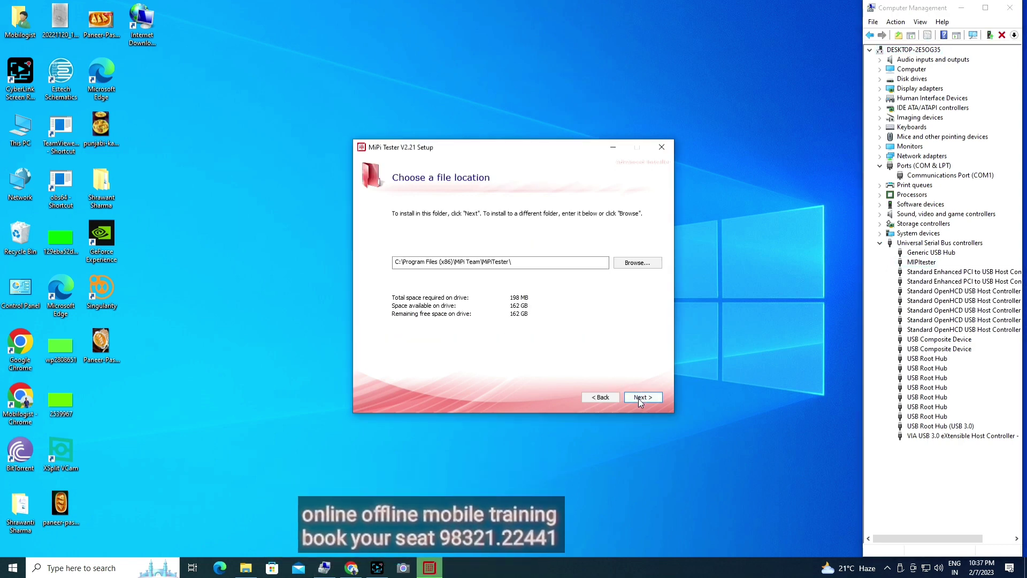
left_click(638, 399)
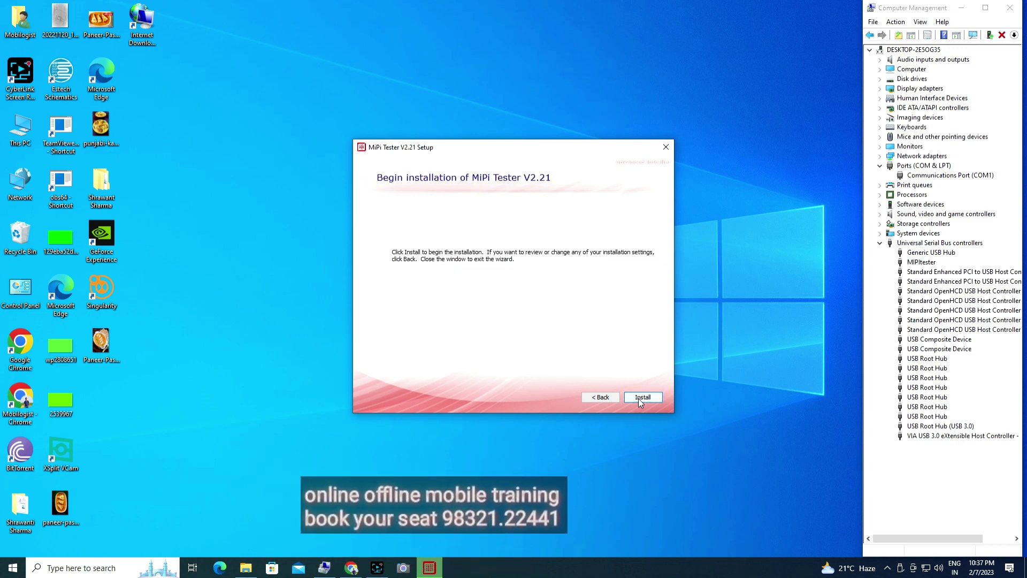
left_click(639, 399)
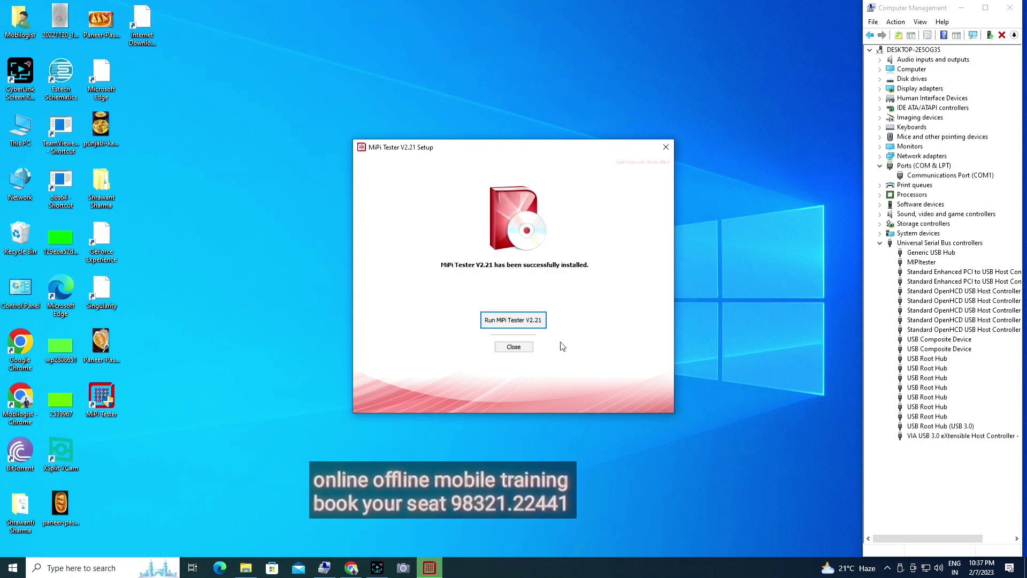
Step: Run MiPi Tester V2.21 from the finished setup, minimize Computer Management and maximize the MiPi Tester window
left_click(508, 321)
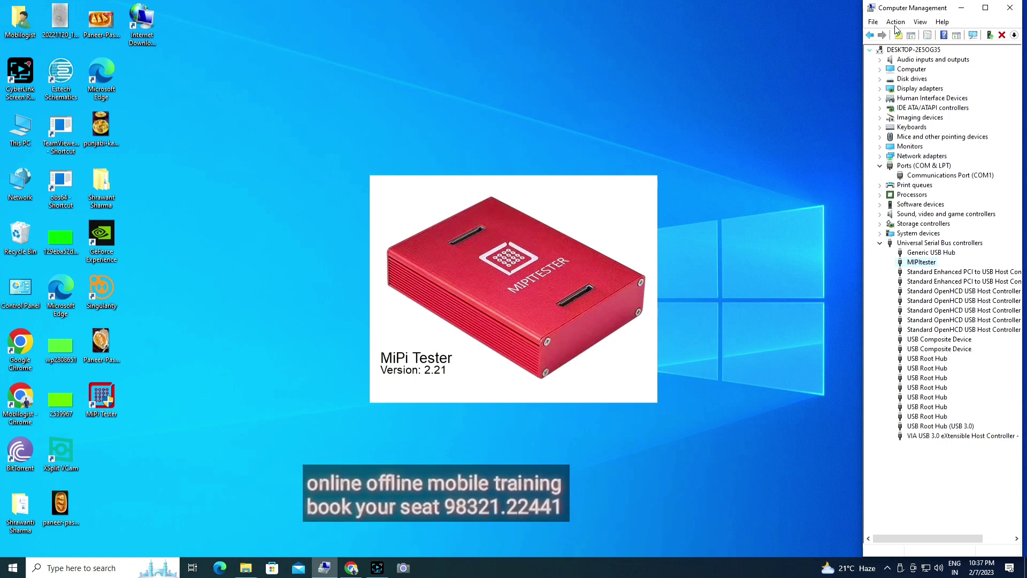
left_click(962, 8)
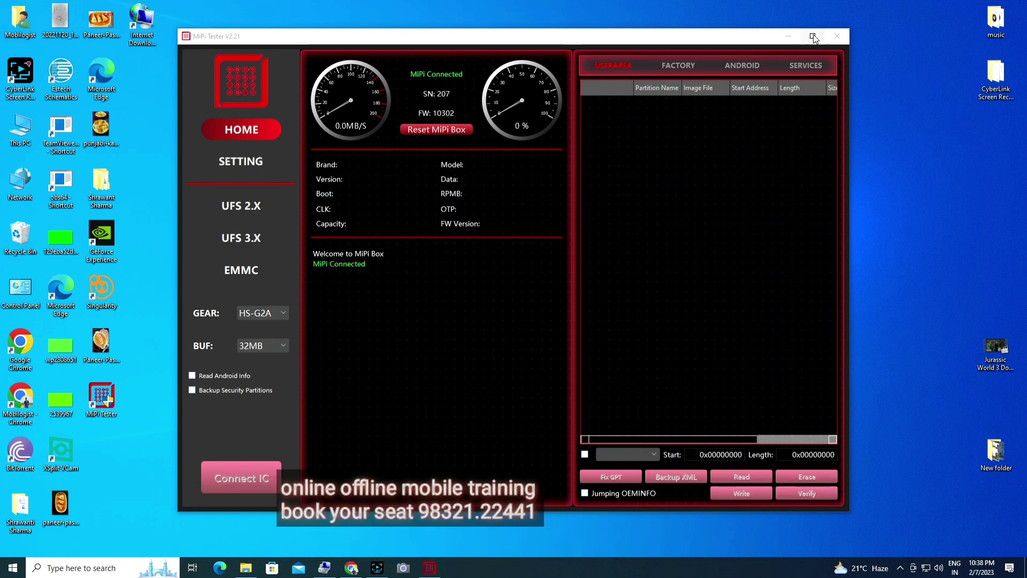
left_click(807, 35)
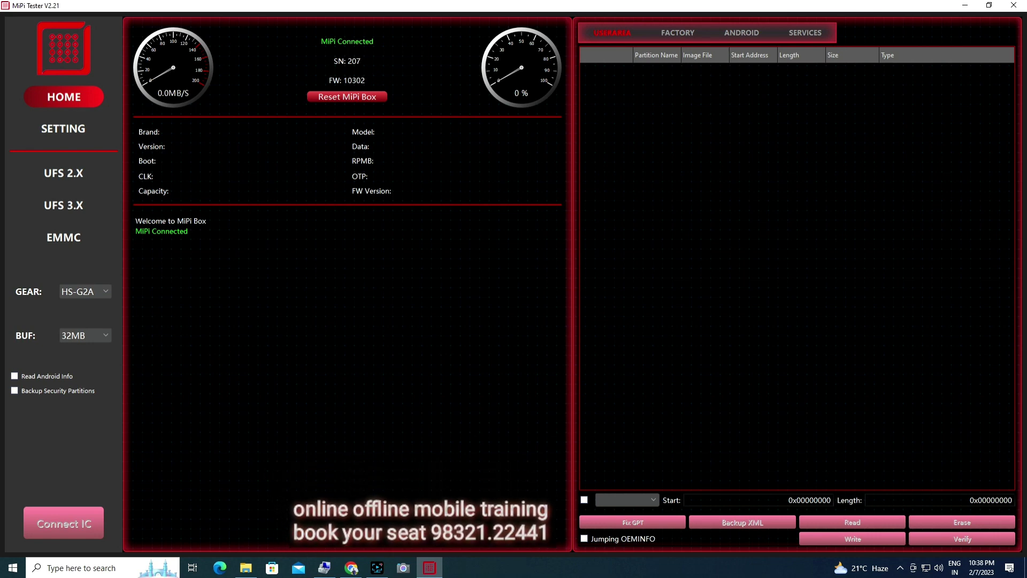
key("ctrl+a")
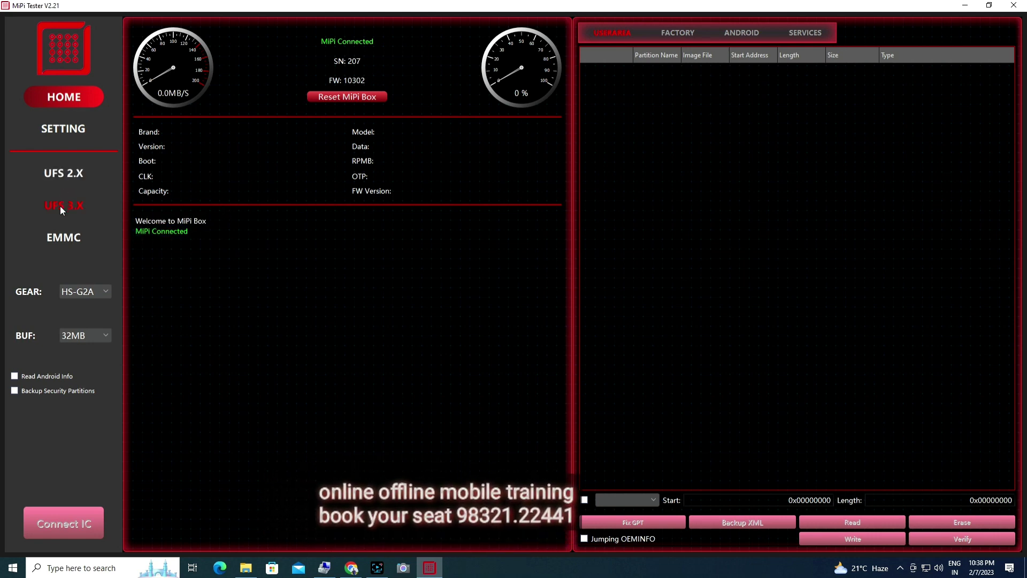
left_click(66, 175)
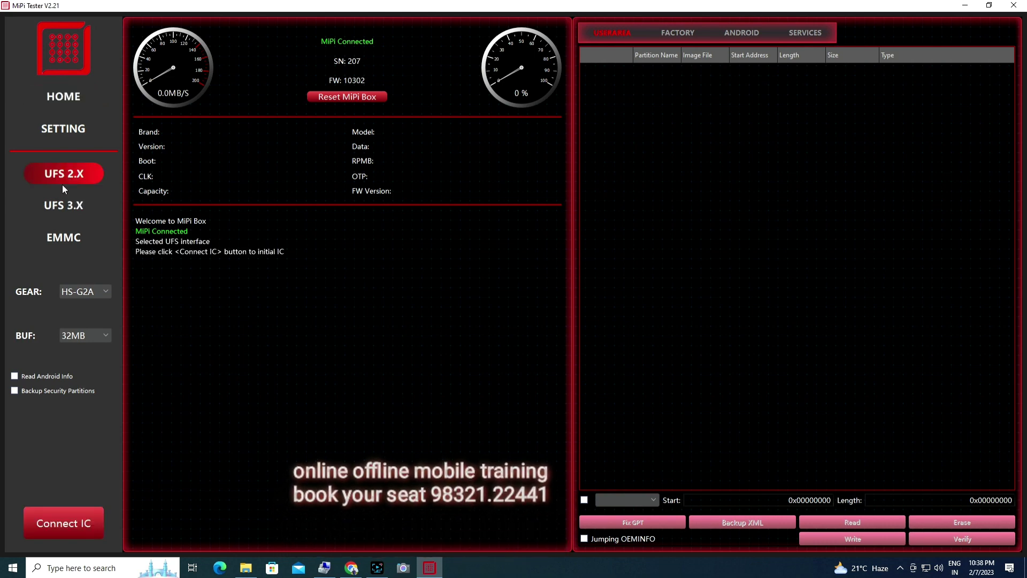
left_click(68, 209)
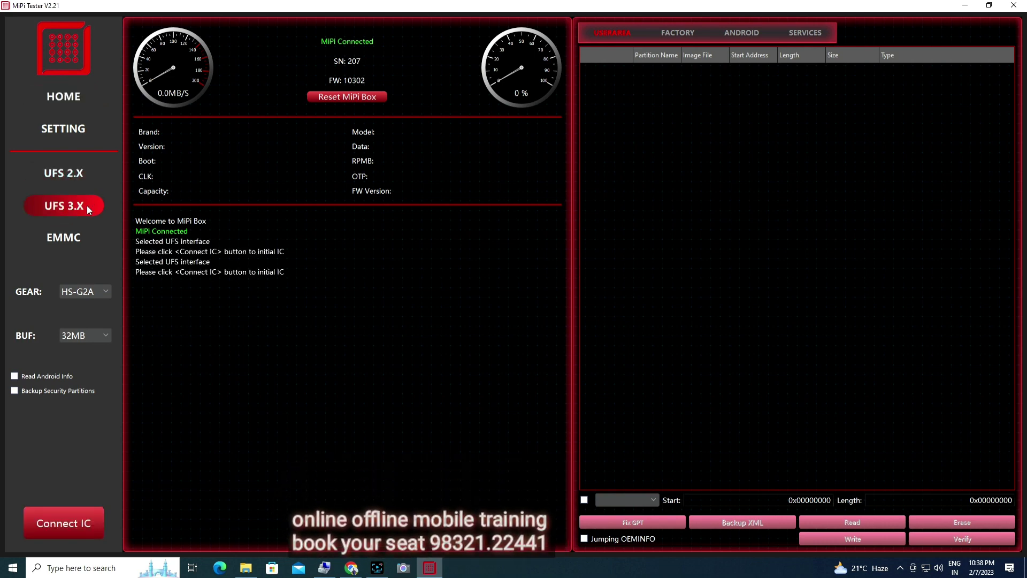
left_click(65, 174)
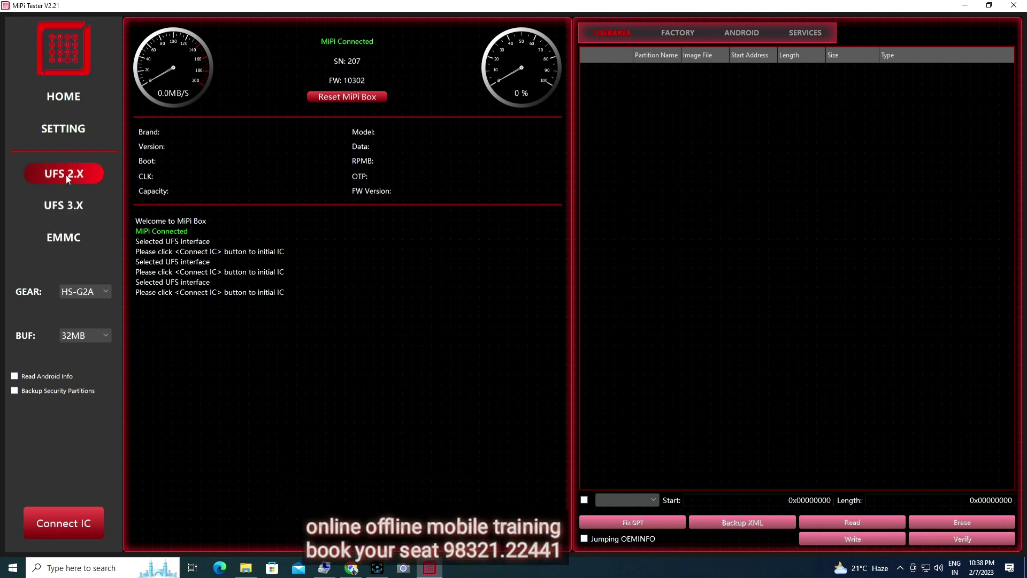
left_click(60, 206)
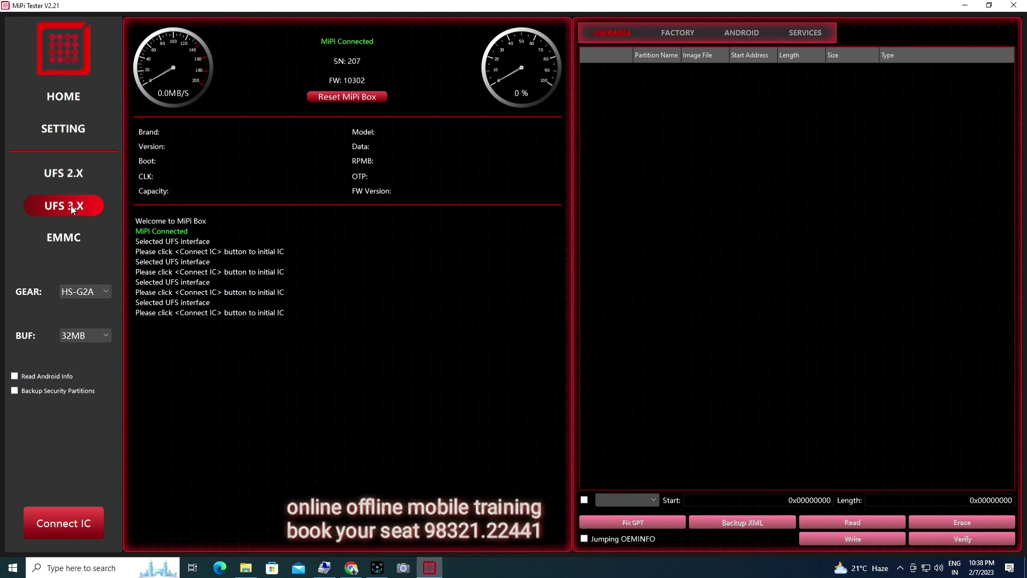
left_click(75, 175)
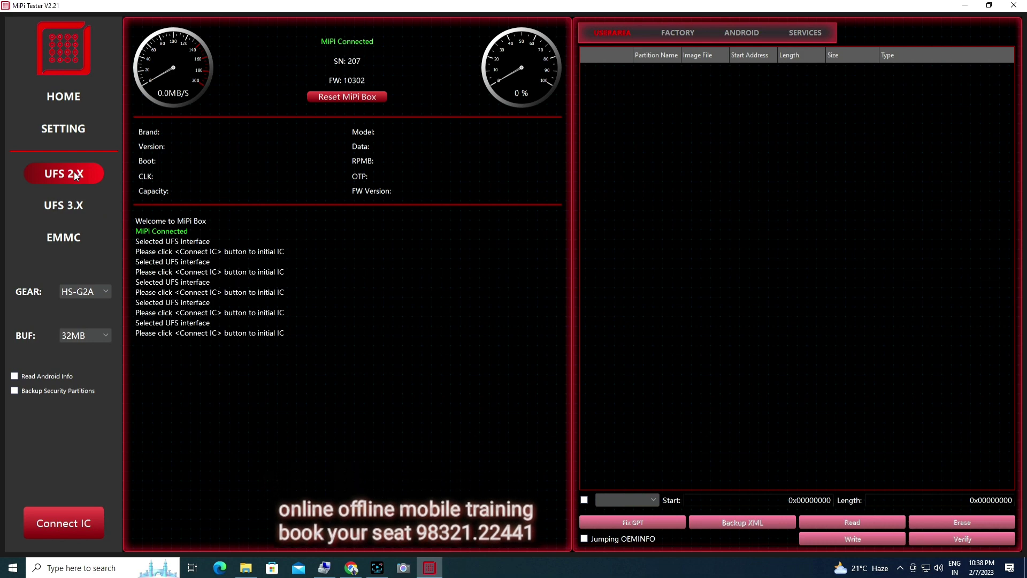
Step: Select the UFS 3.X interface, enable Read Android Info and connect the IC, retrying the connection if needed
left_click(79, 206)
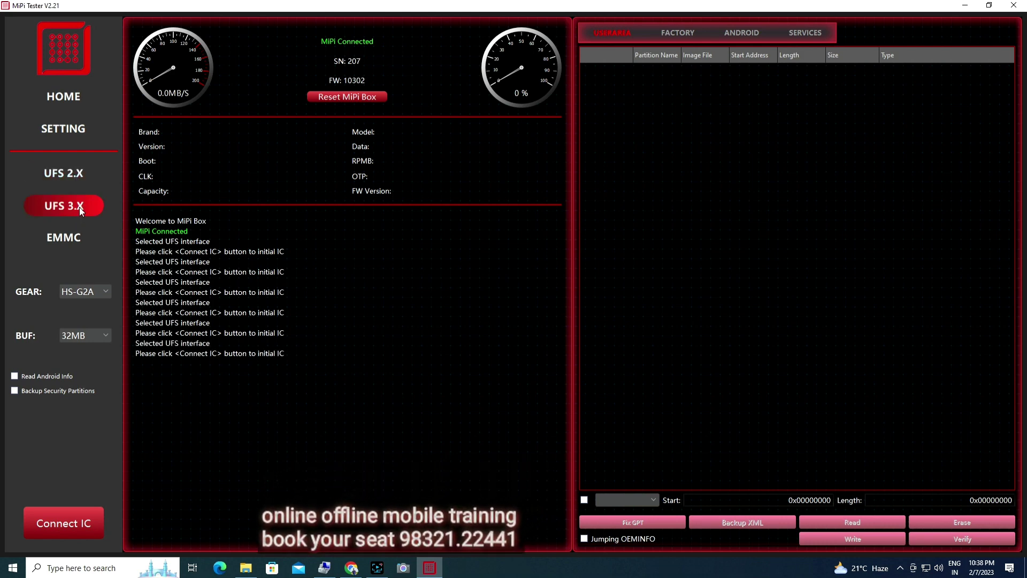
left_click(37, 376)
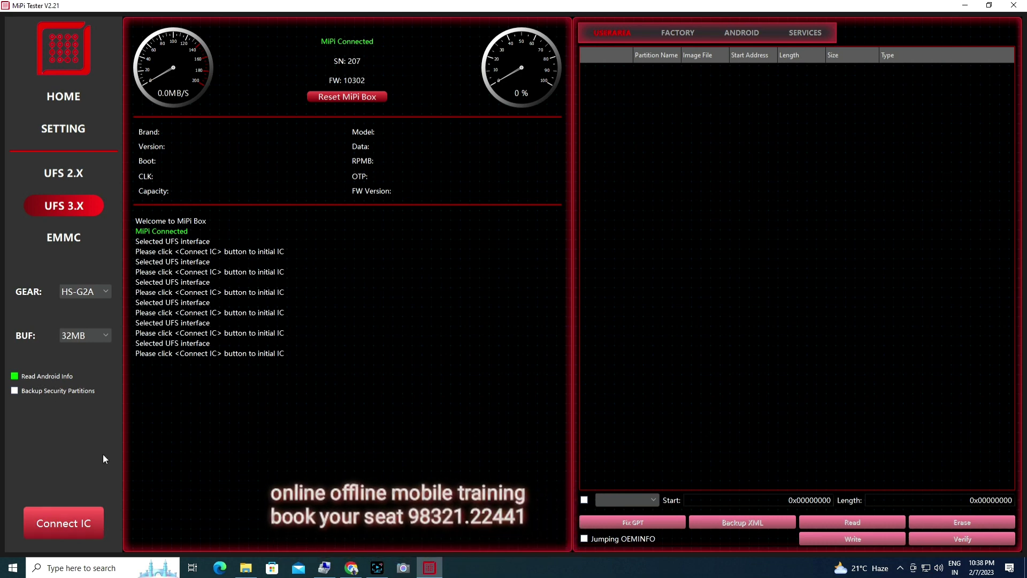
left_click(55, 531)
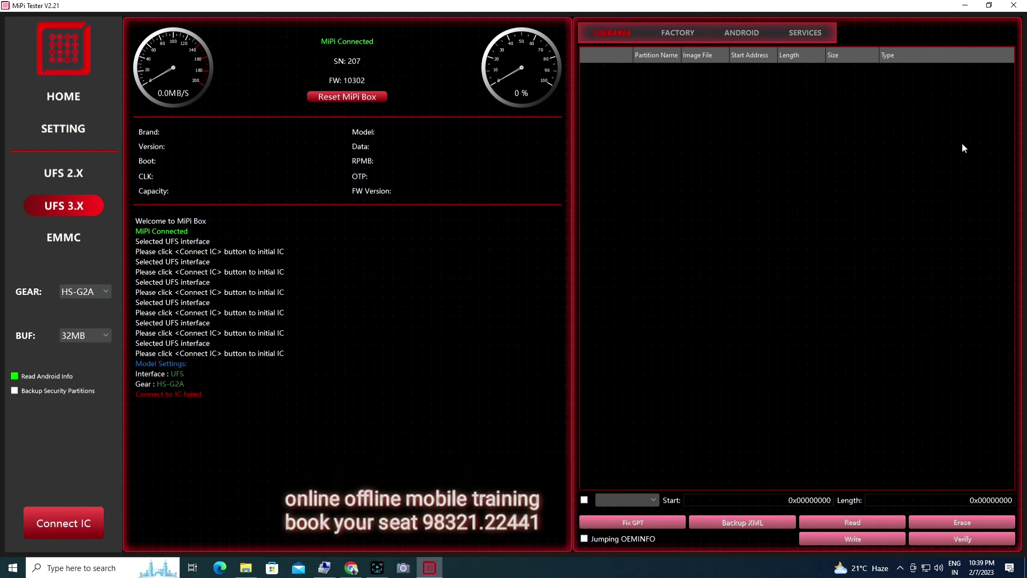
left_click(87, 515)
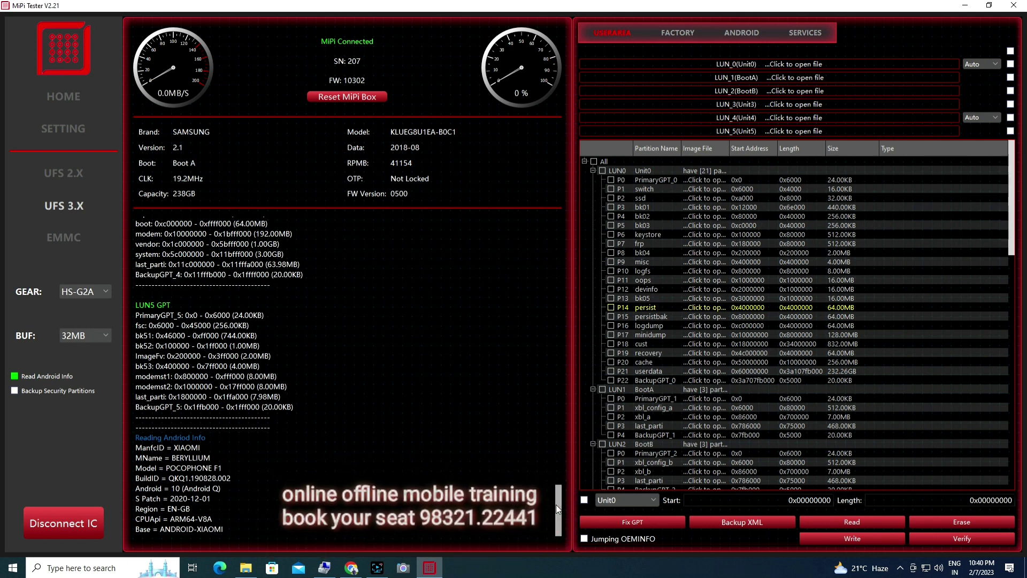
Step: Examine the connection log for the chip's partition tables, health, descriptor, attribute and manufacturer details
left_click_drag(557, 506, 530, 300)
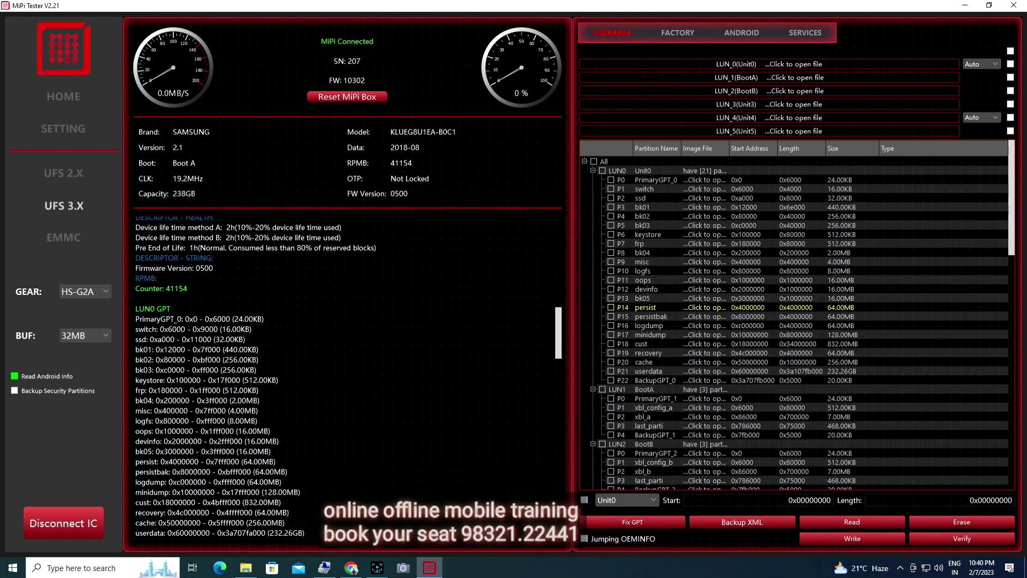
scroll(347, 374, "up", 4)
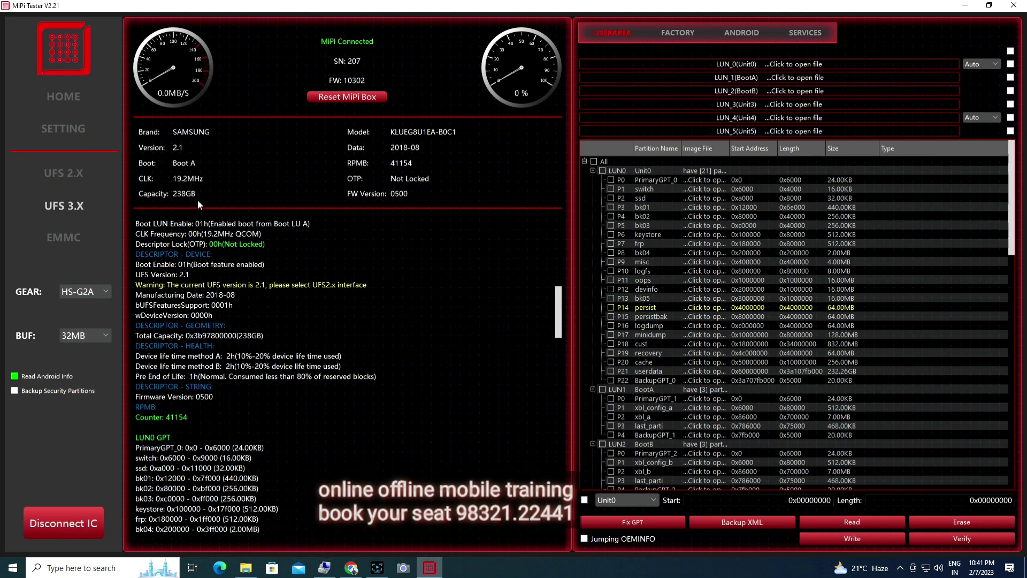
scroll(214, 374, "up", 5)
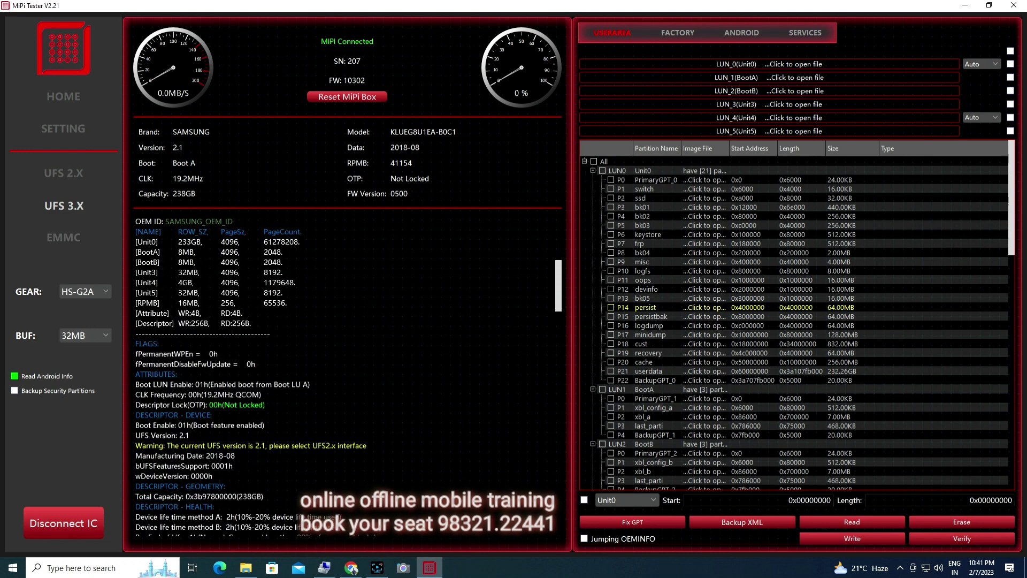
scroll(348, 375, "up", 5)
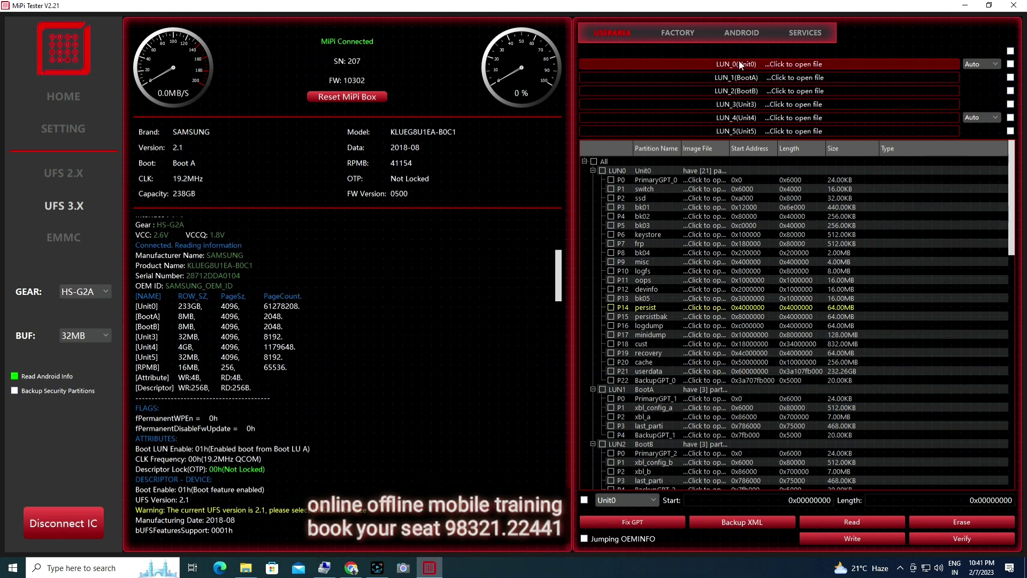
Step: Look over the Factory page and examine the LUN partition list in the user area
left_click(676, 33)
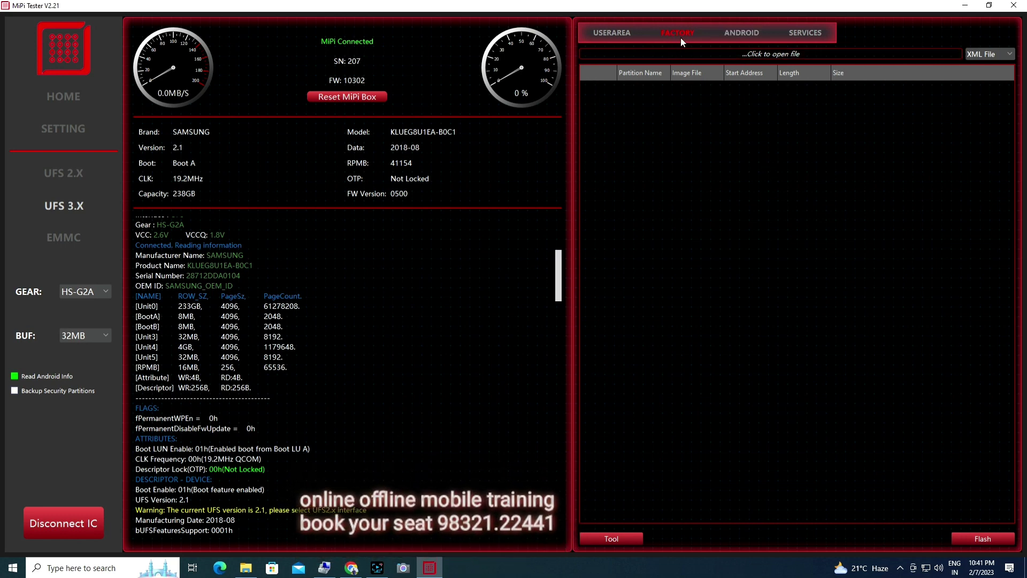
left_click(615, 33)
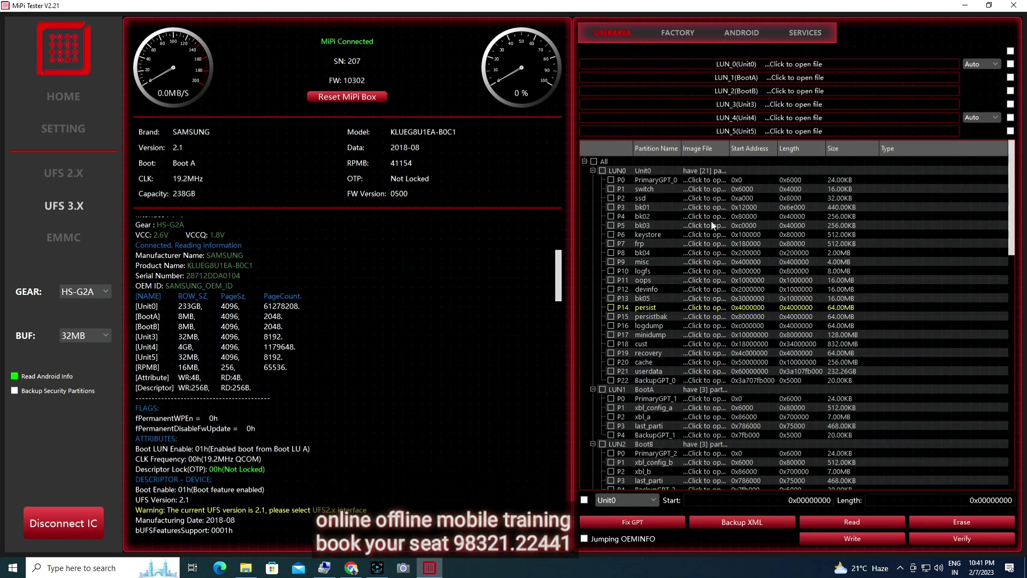
left_click(652, 503)
left_click(650, 501)
scroll(886, 300, "down", 2)
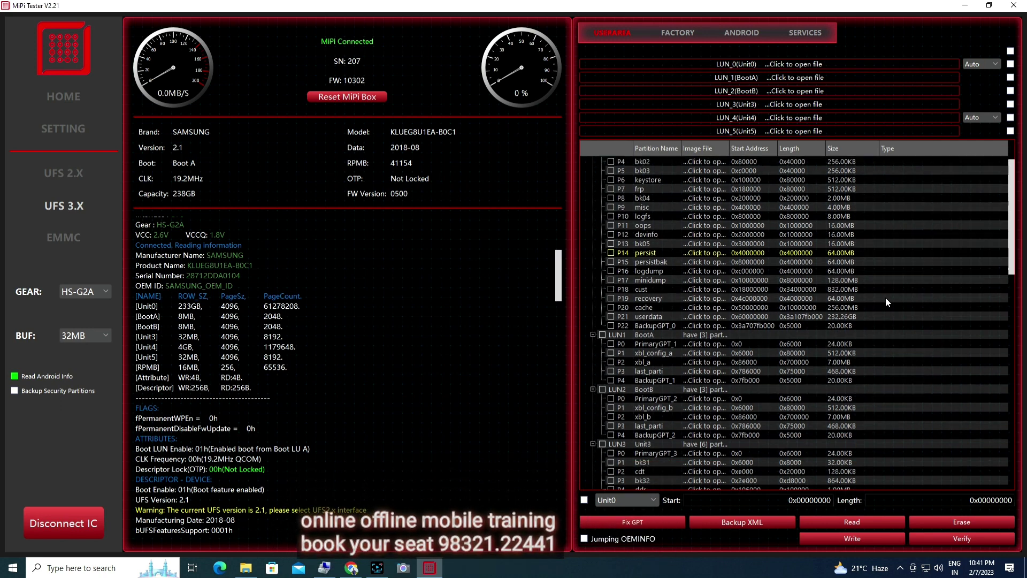
scroll(886, 296, "up", 2)
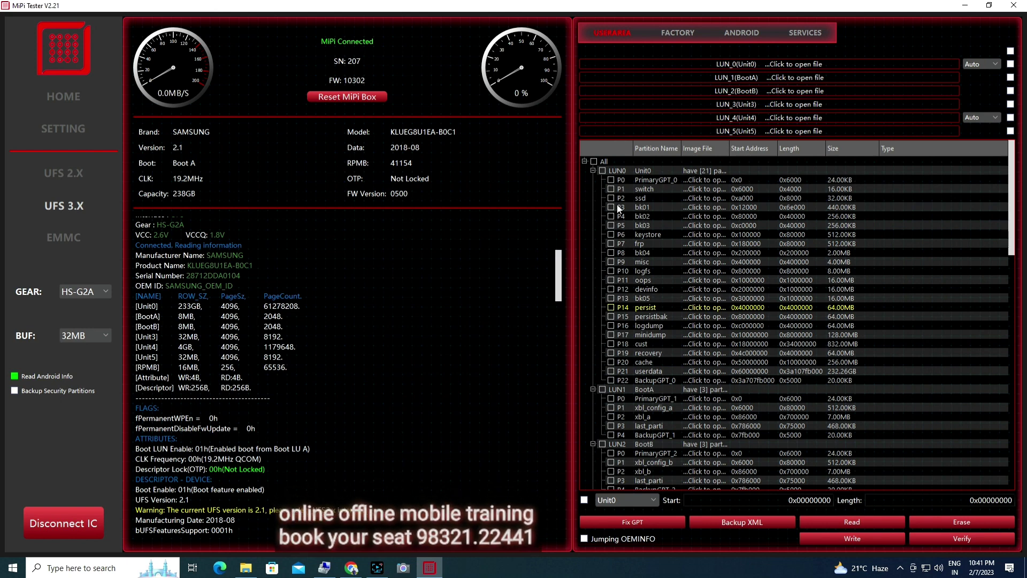
Step: Examine the UFS, Descriptor and Attribute service pages, and look over the Android and Factory pages and the log
left_click(781, 29)
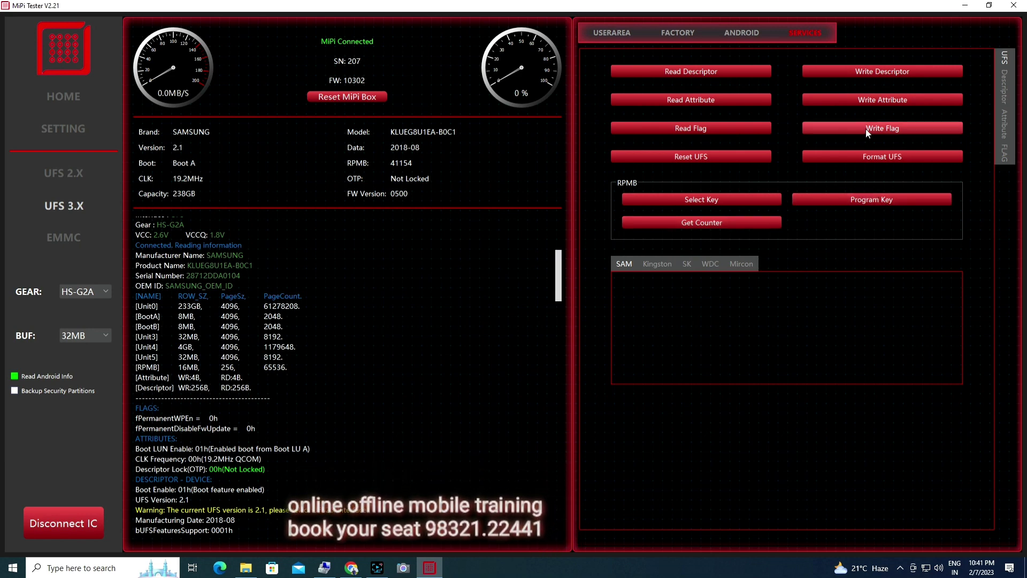
left_click(1004, 96)
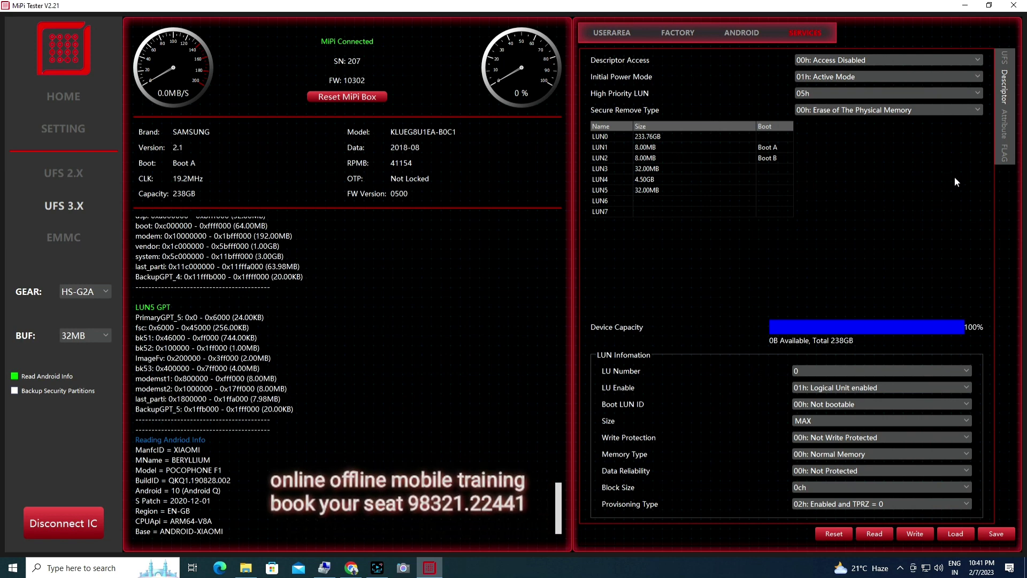
left_click(1005, 124)
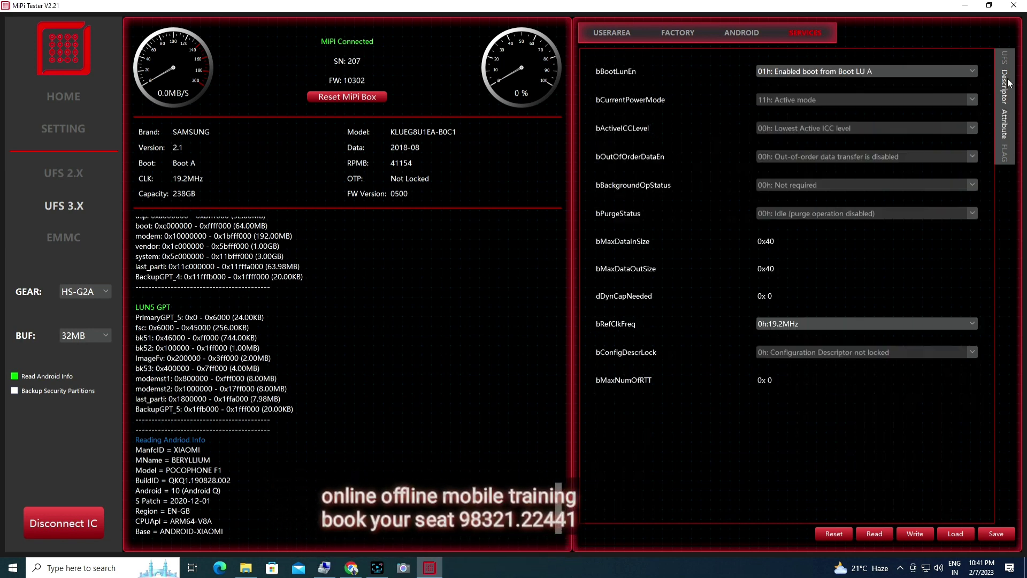
left_click(1006, 57)
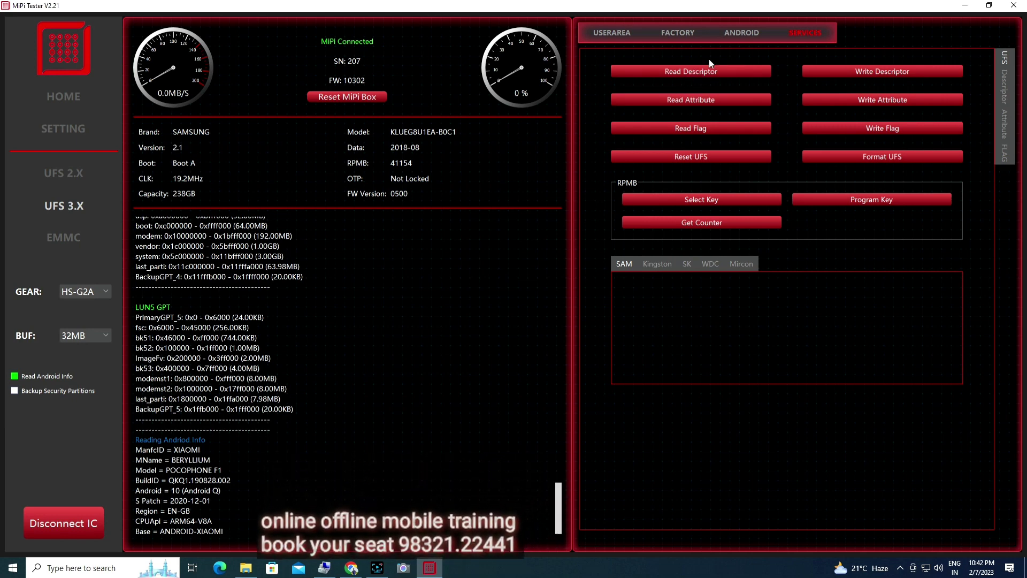
left_click(739, 32)
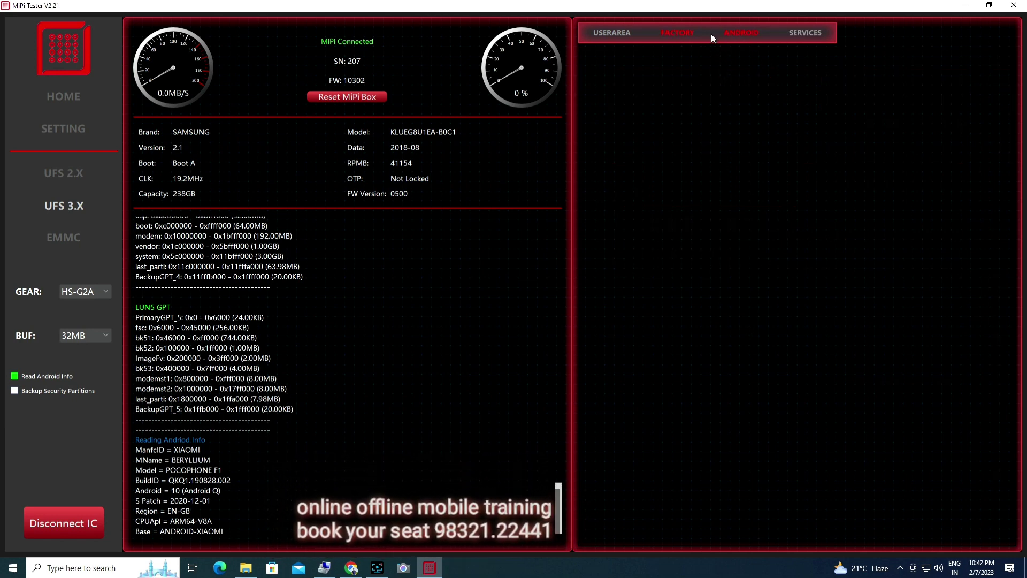
left_click(688, 33)
left_click(605, 33)
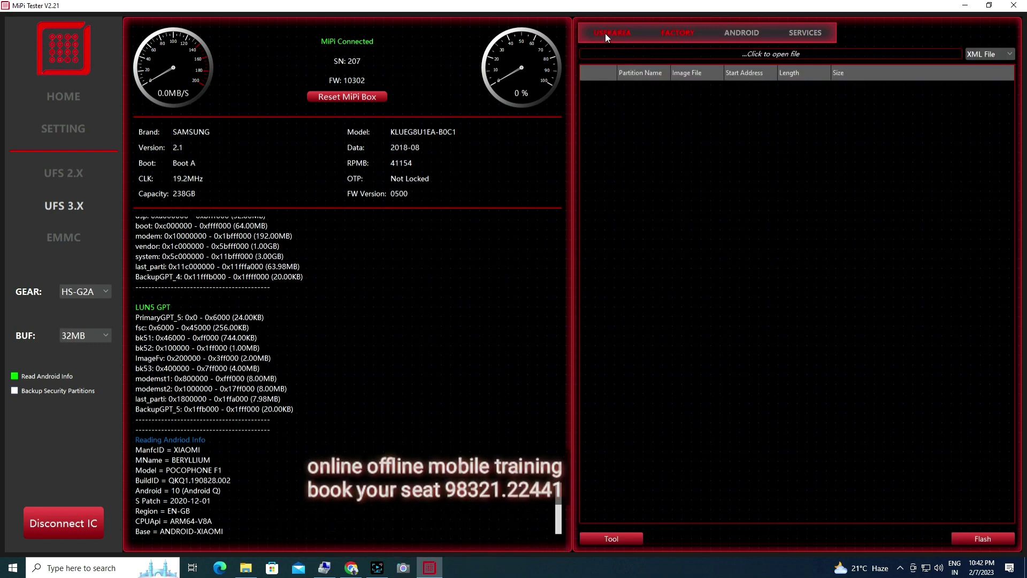
left_click(809, 31)
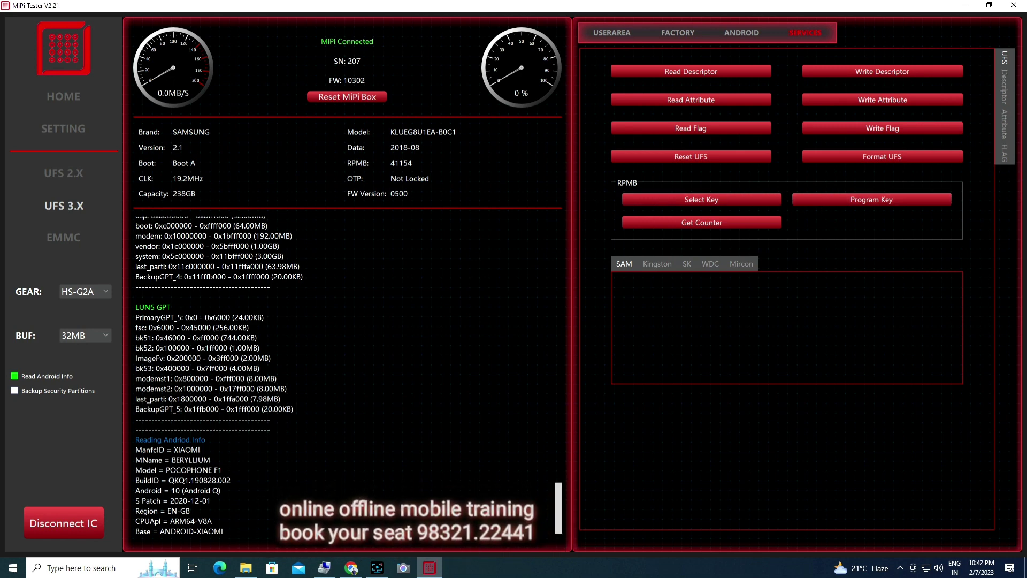
scroll(343, 375, "up", 7)
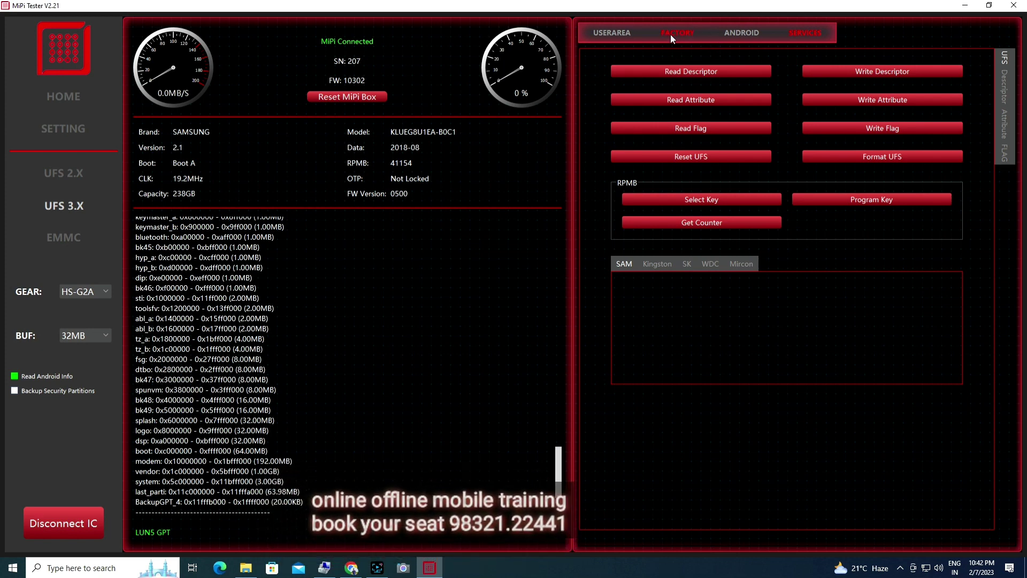
Step: Select all LUNs in the user area and set the LUN_0 (Unit0) size to 8GB
left_click(624, 34)
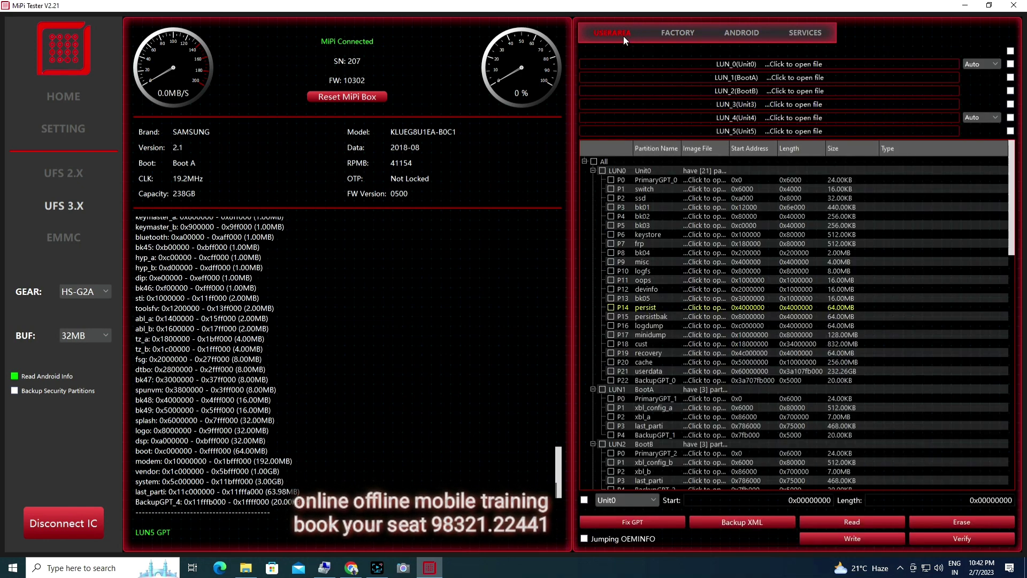
left_click(1010, 51)
left_click(995, 64)
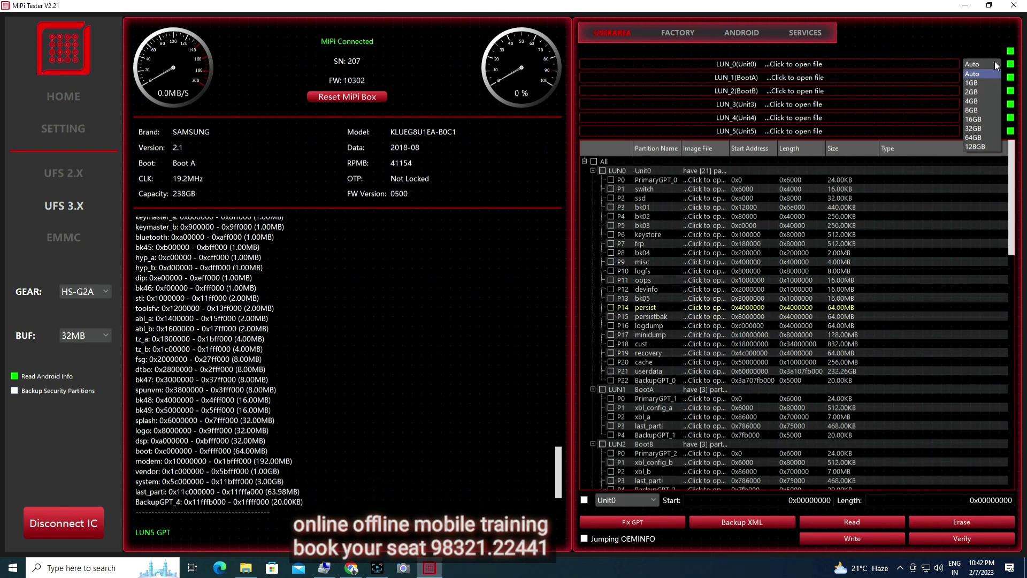
left_click(973, 110)
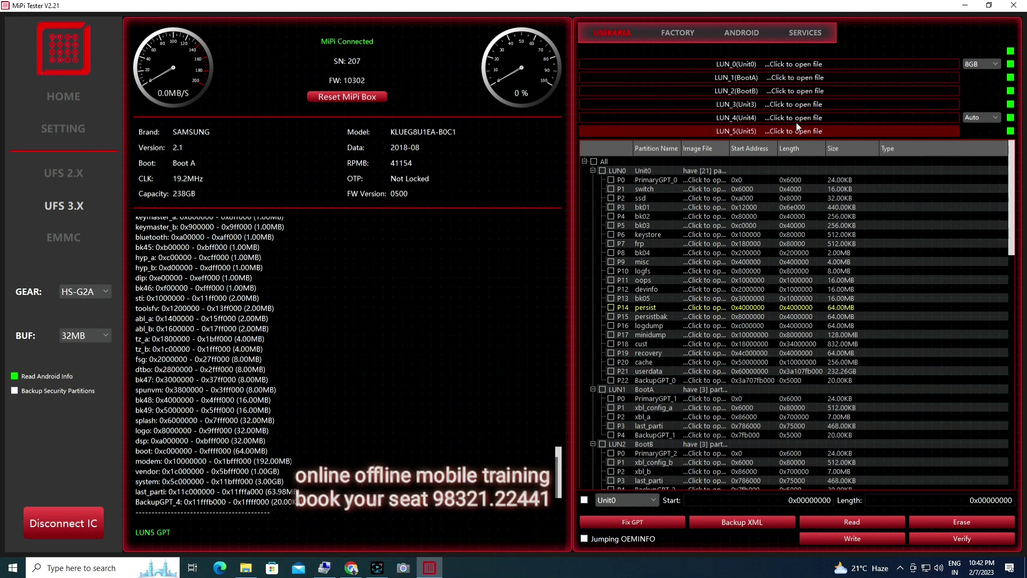
Step: Read the selected LUNs from the chip into a new Desktop folder named poco f1
left_click(865, 520)
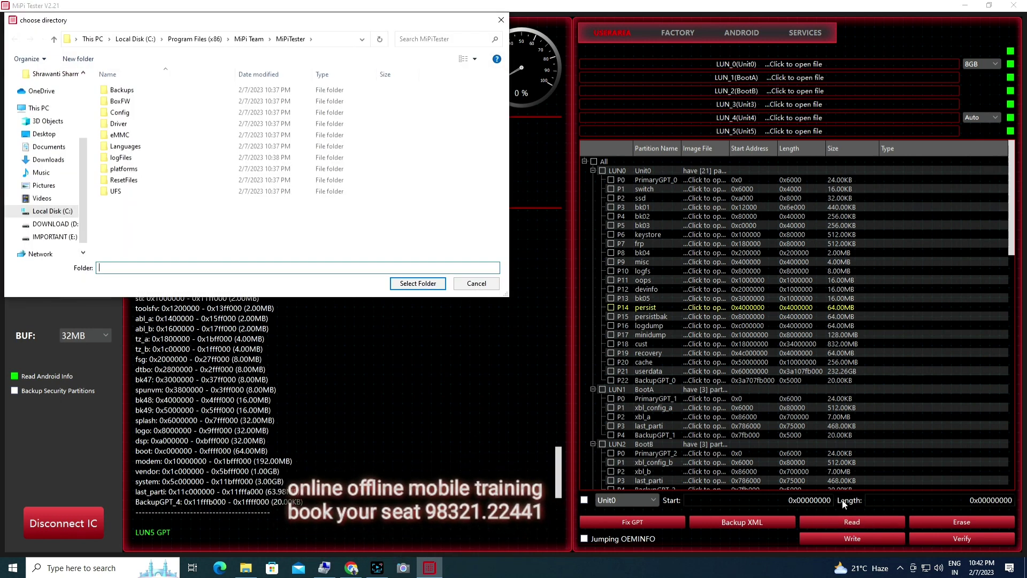
left_click(60, 135)
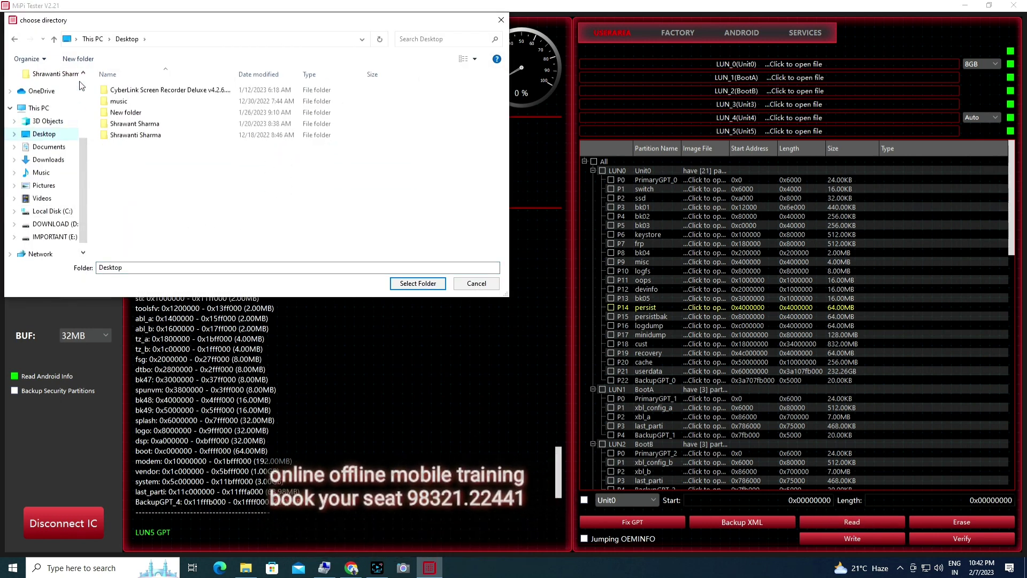
left_click(90, 61)
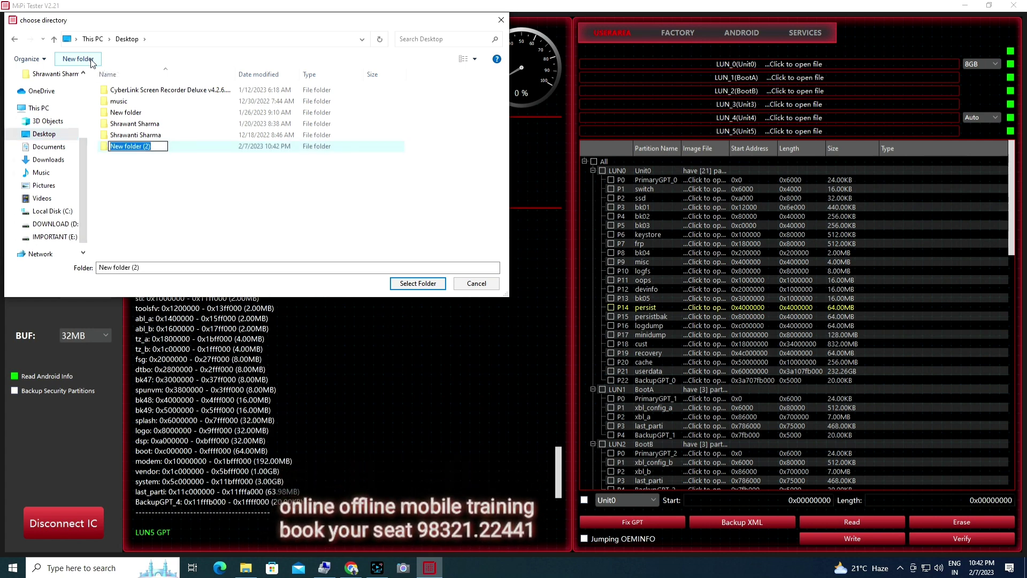
type("p")
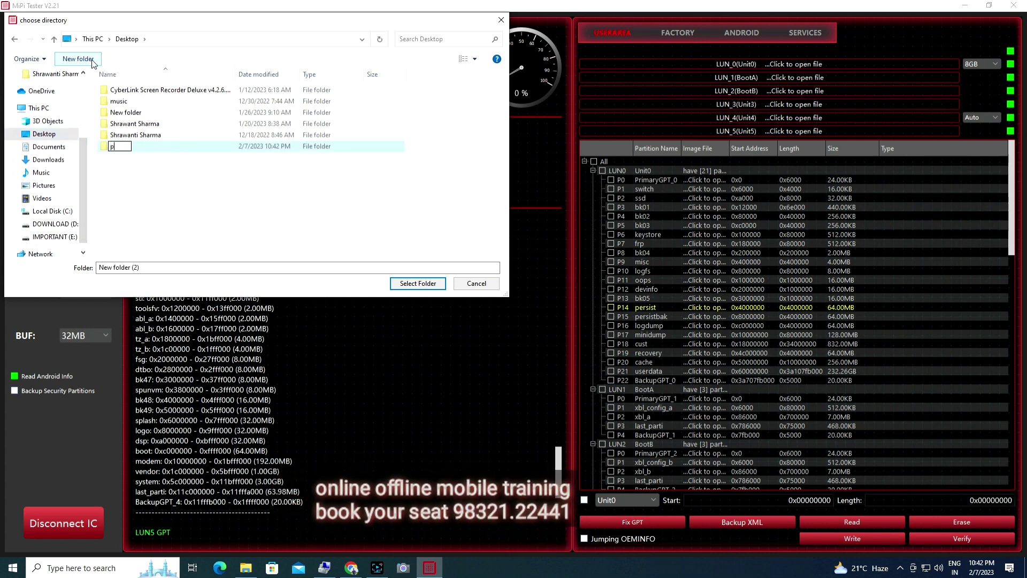
type("oco f1")
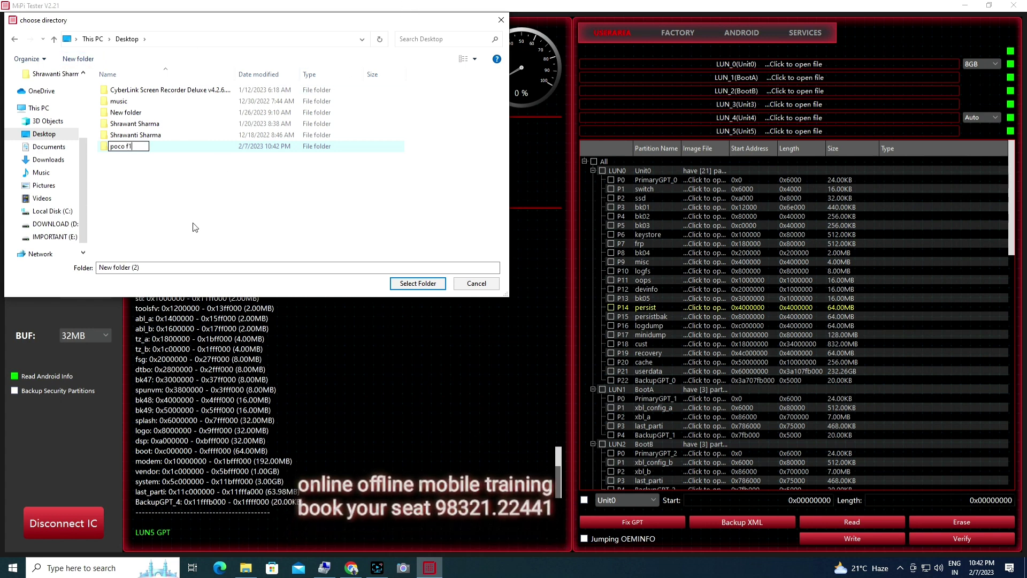
key("Return")
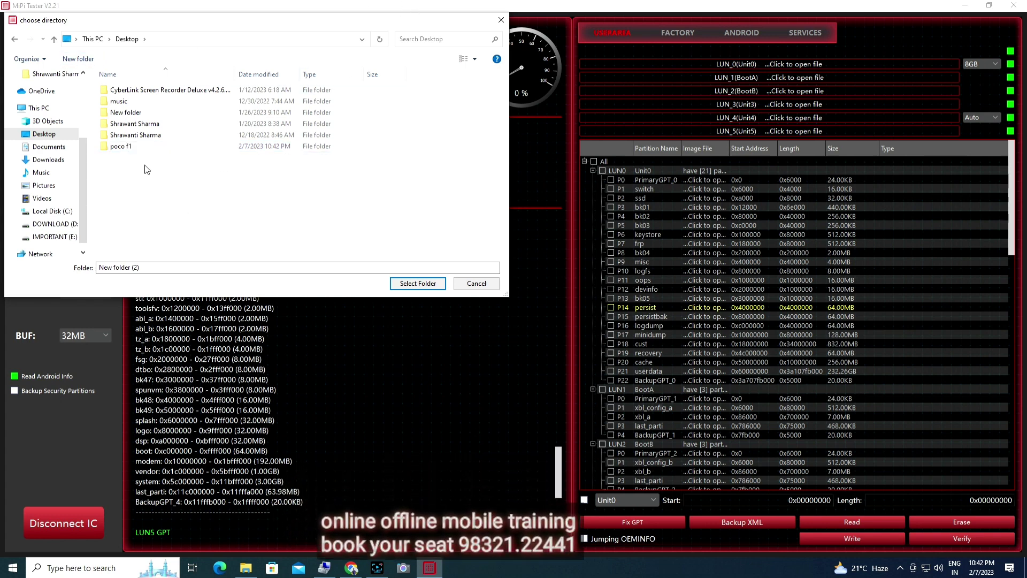
double_click(132, 148)
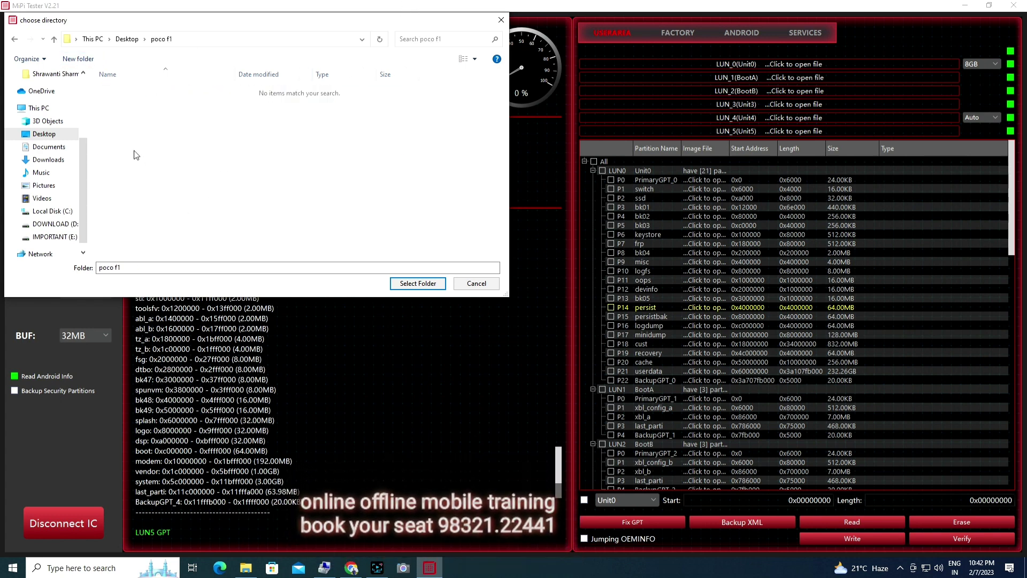
left_click(416, 283)
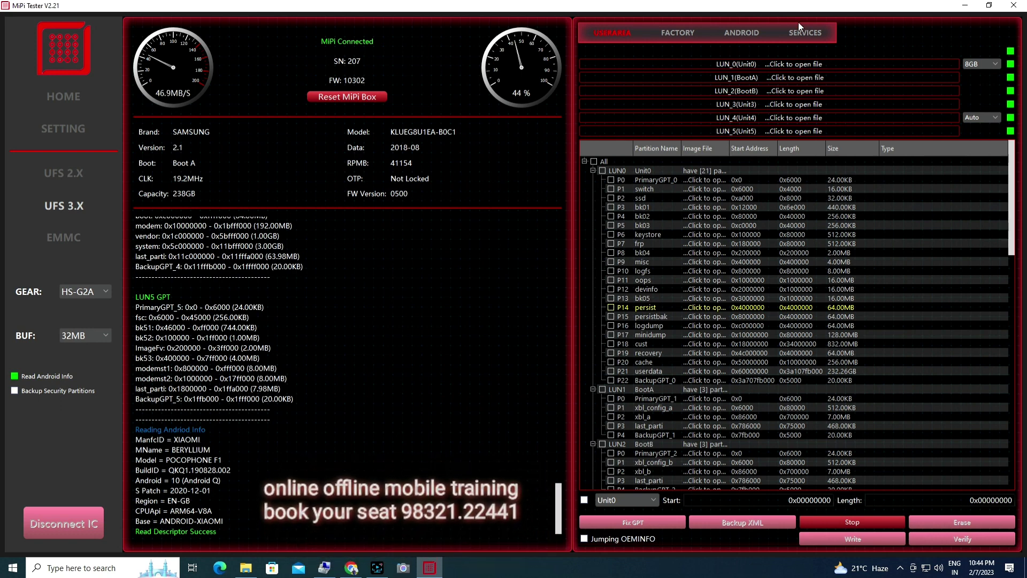
Step: Inspect the SAMSUNG_KLUEG8U1EA-B0C1 dump folder inside the Desktop's poco f1 folder during the read, and return to MiPi Tester
left_click(965, 5)
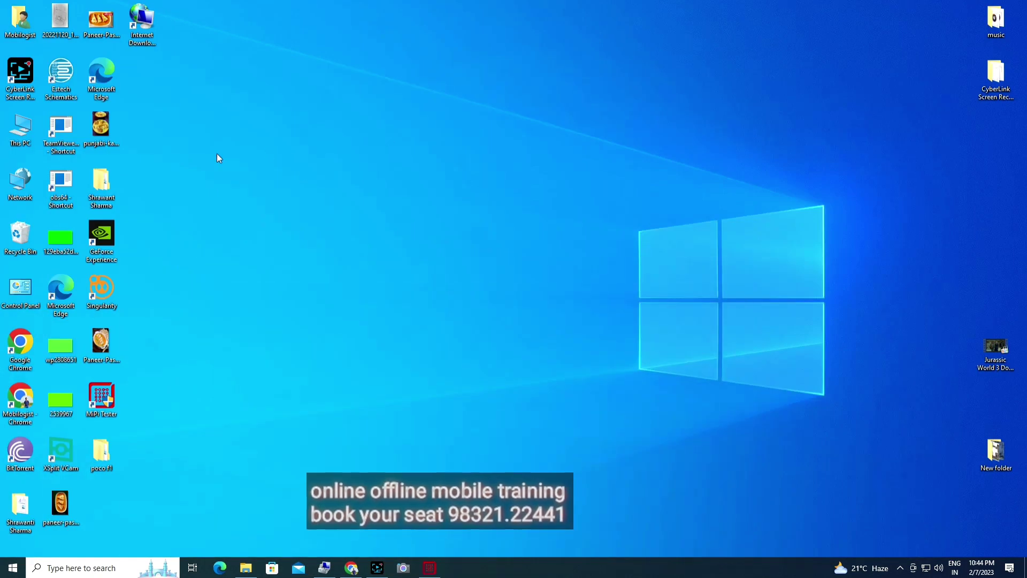
double_click(98, 461)
left_click(905, 8)
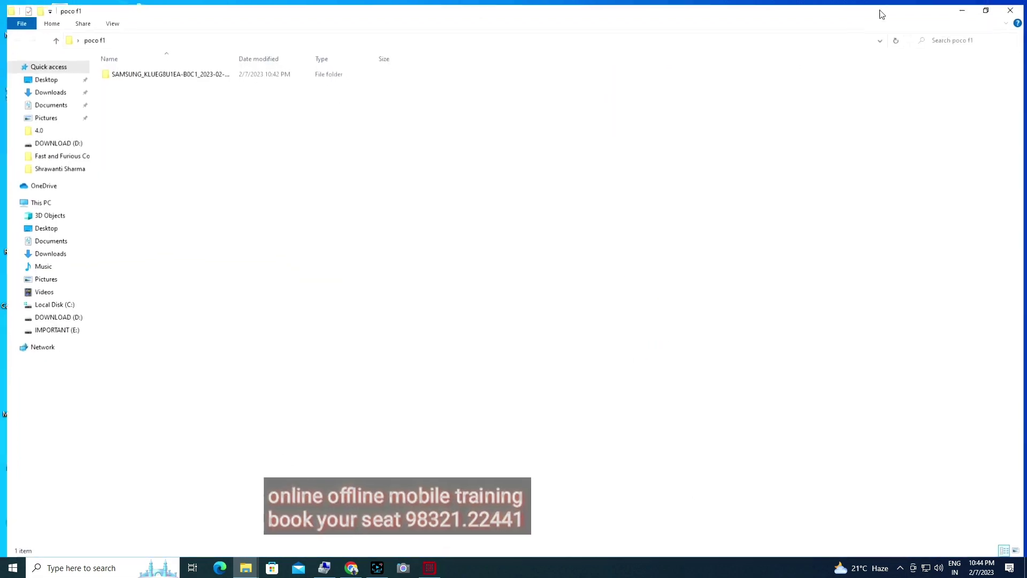
double_click(271, 70)
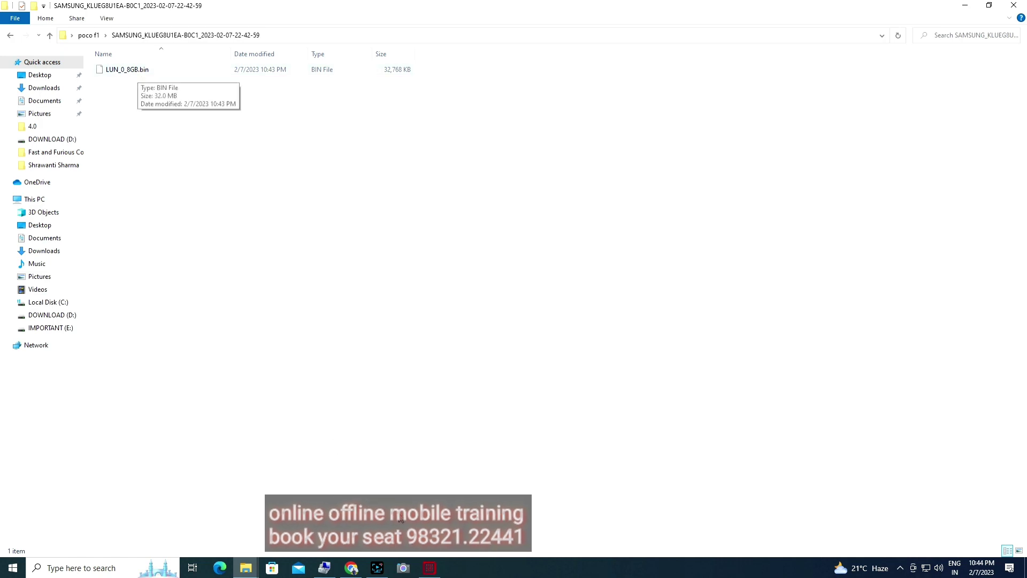
left_click(431, 569)
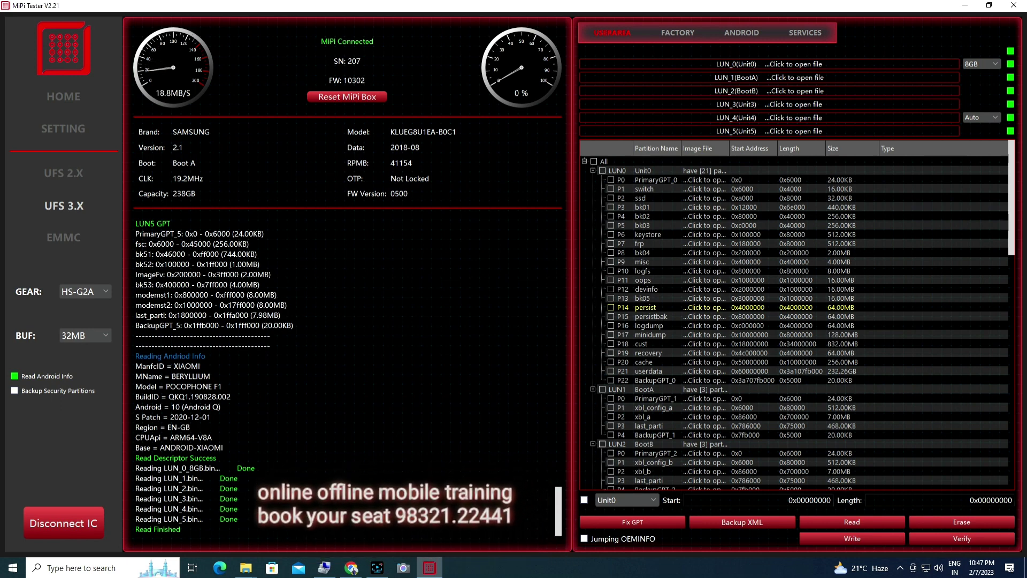
Step: Refresh the dump folder in File Explorer to check the saved LUN bin files, and return to MiPi Tester
left_click(963, 6)
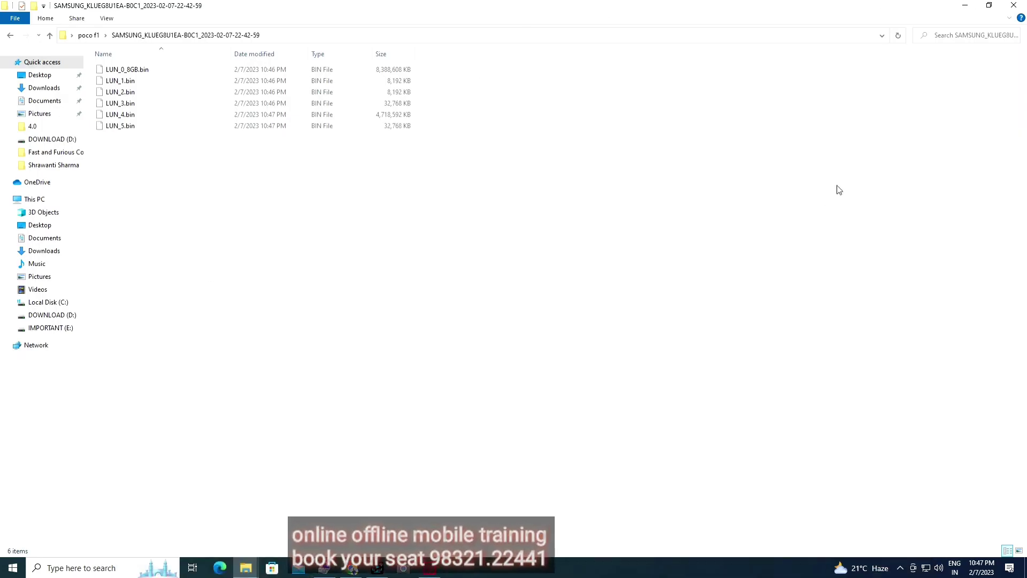
right_click(327, 150)
left_click(358, 192)
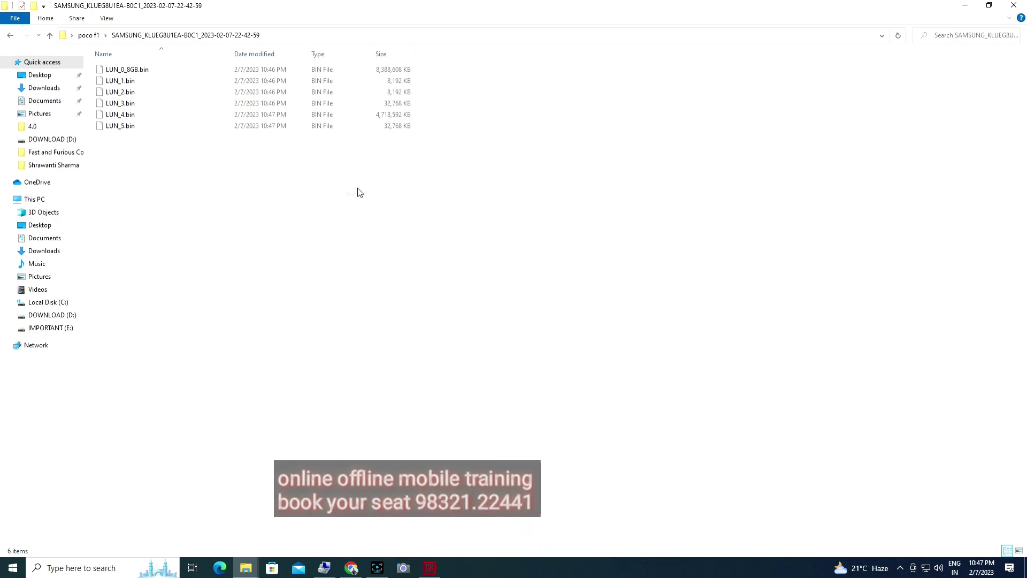
left_click(965, 7)
left_click(429, 568)
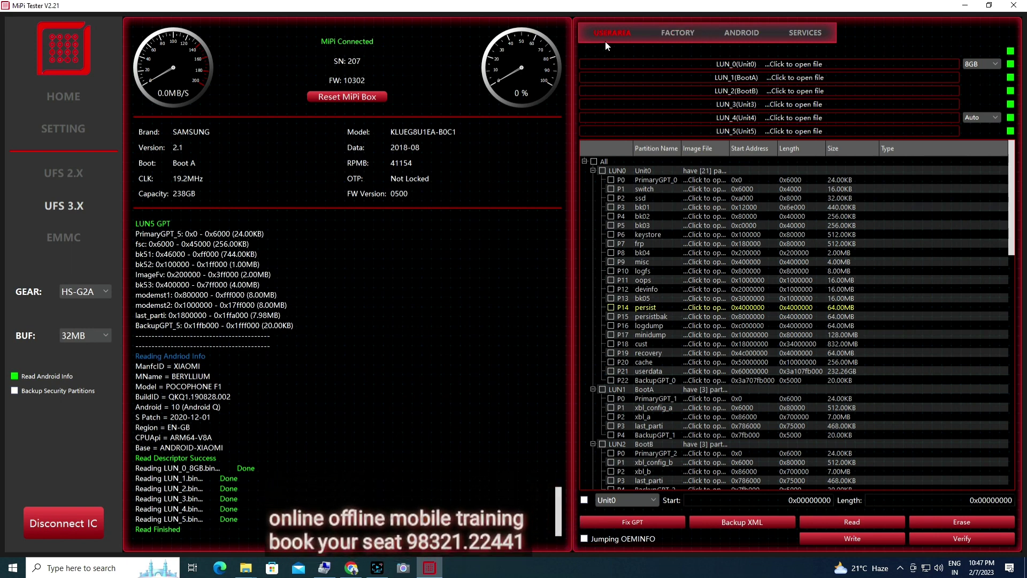
Step: Read the UFS descriptor from the Services page and save it in the poco f1 folder
left_click(675, 33)
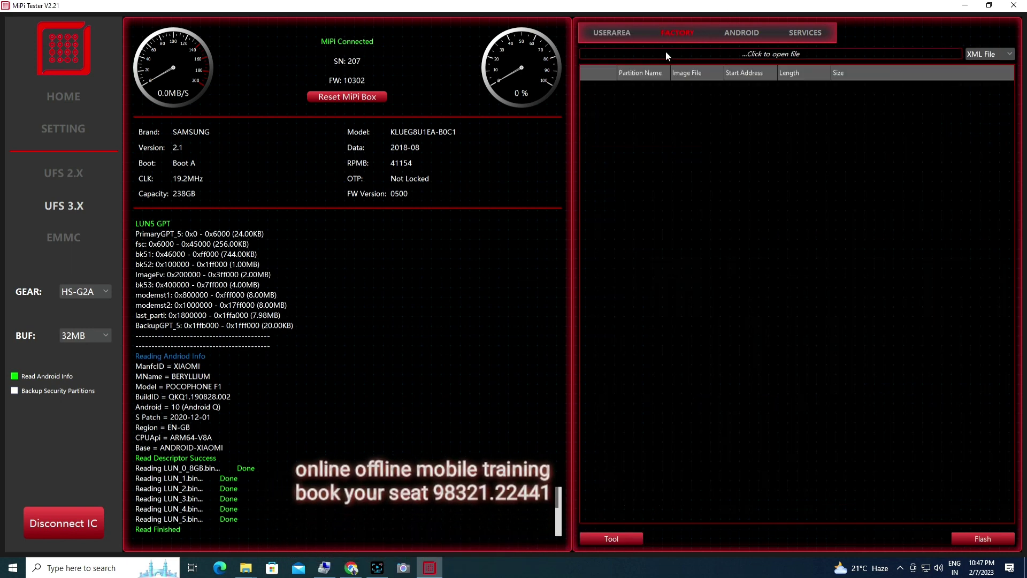
left_click(788, 31)
left_click(718, 75)
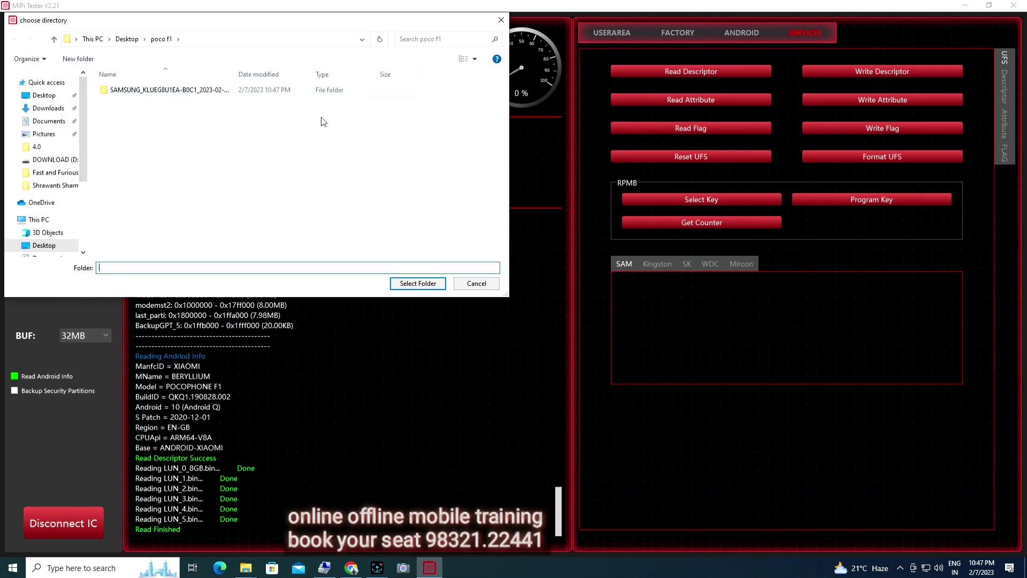
left_click(438, 284)
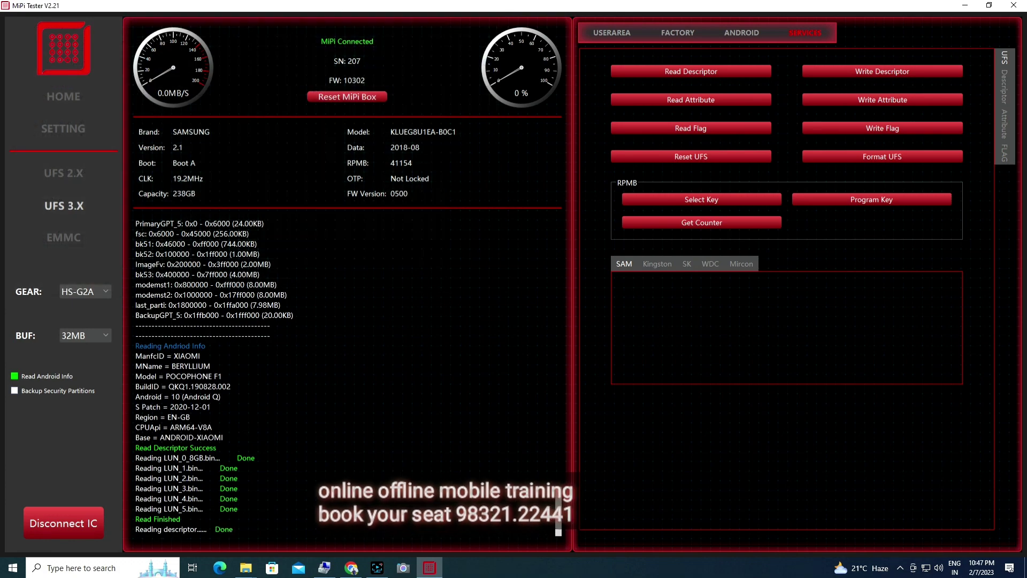
Step: Read the UFS attribute data and save it in the Desktop's poco f1 folder
left_click(644, 102)
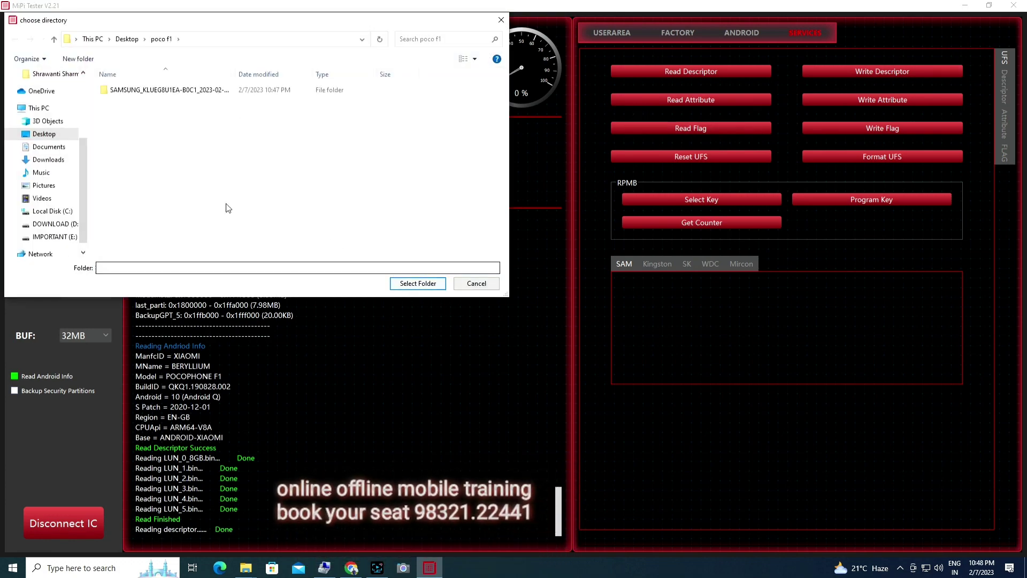
left_click(62, 137)
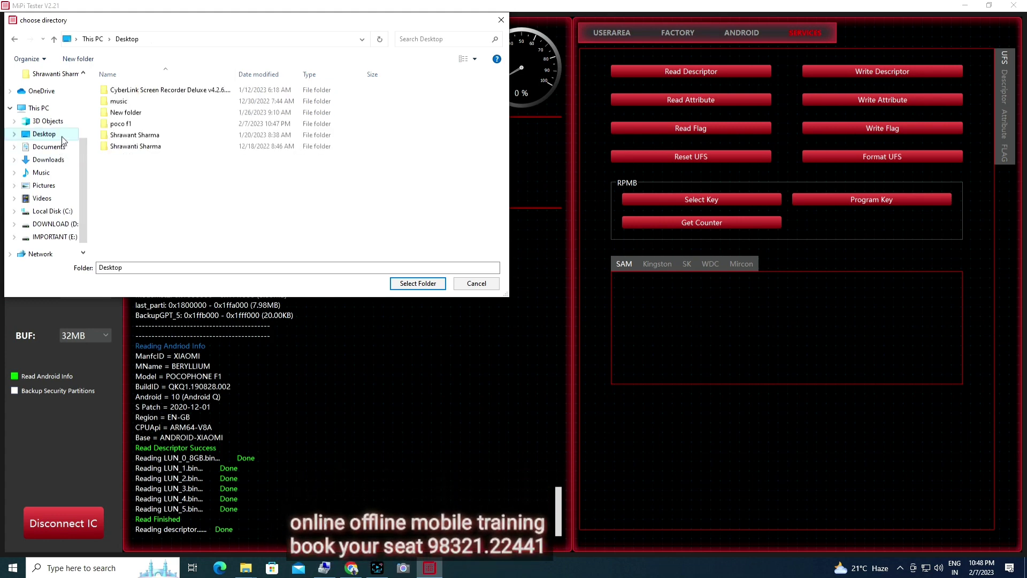
double_click(137, 124)
left_click(417, 283)
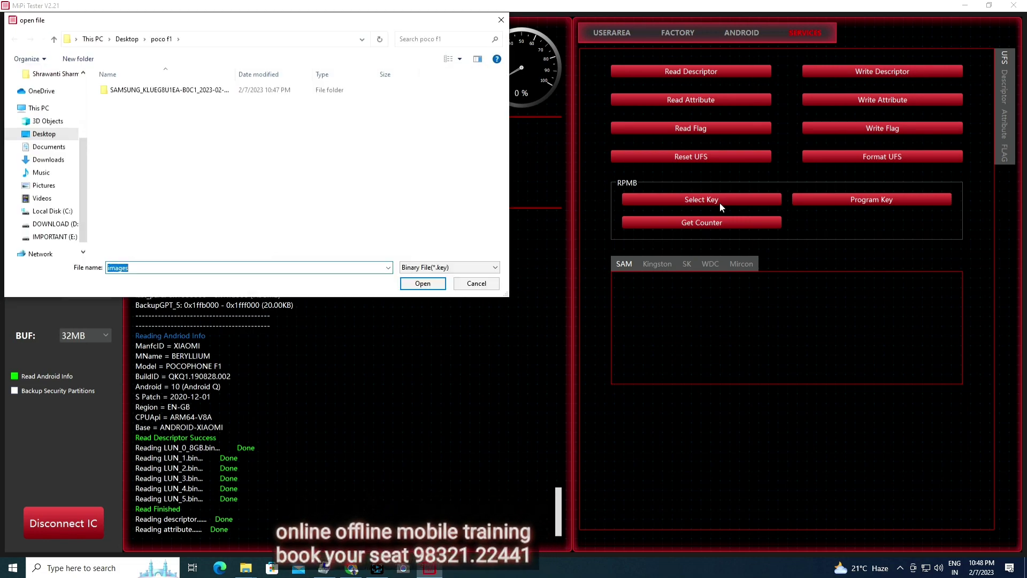
left_click(501, 20)
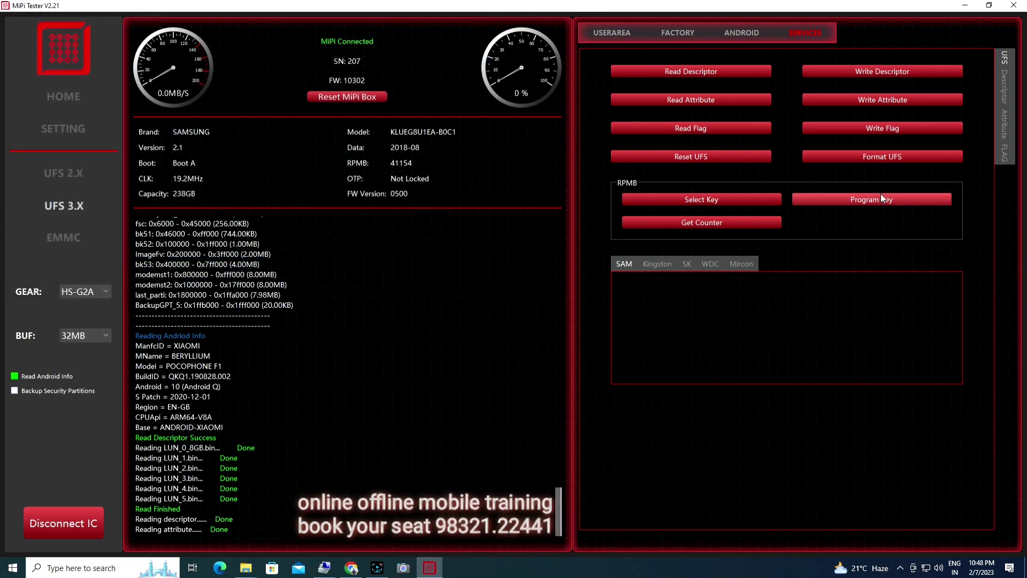
left_click(872, 199)
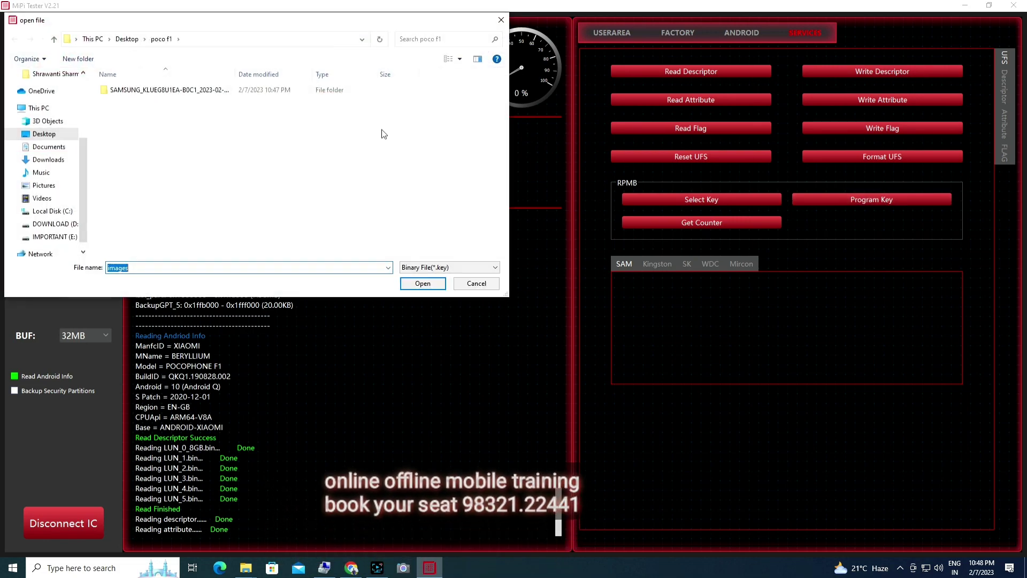
left_click(502, 20)
Step: Query the RPMB counter and disconnect the UFS chip from the MiPi box
left_click(712, 221)
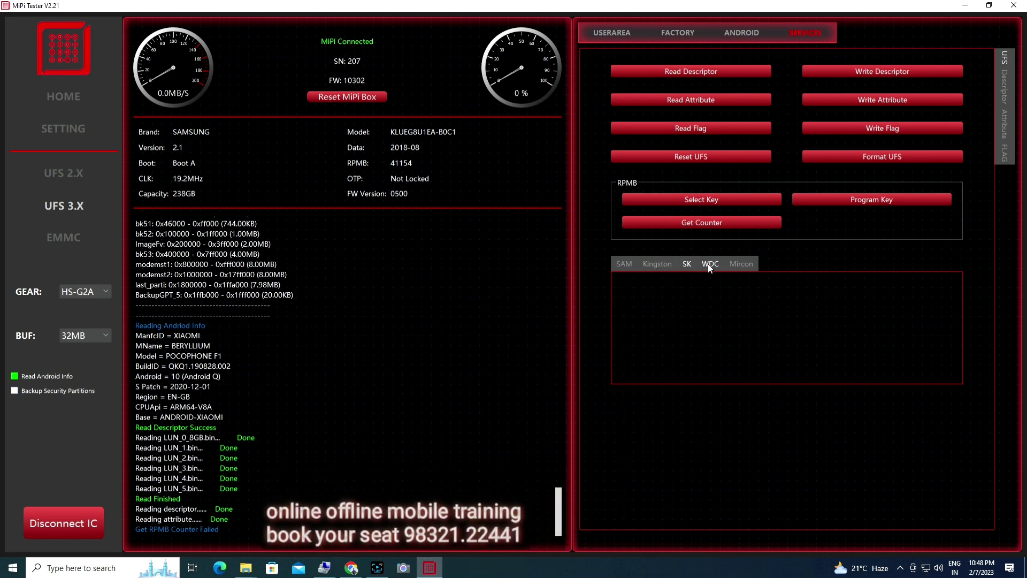
left_click(740, 262)
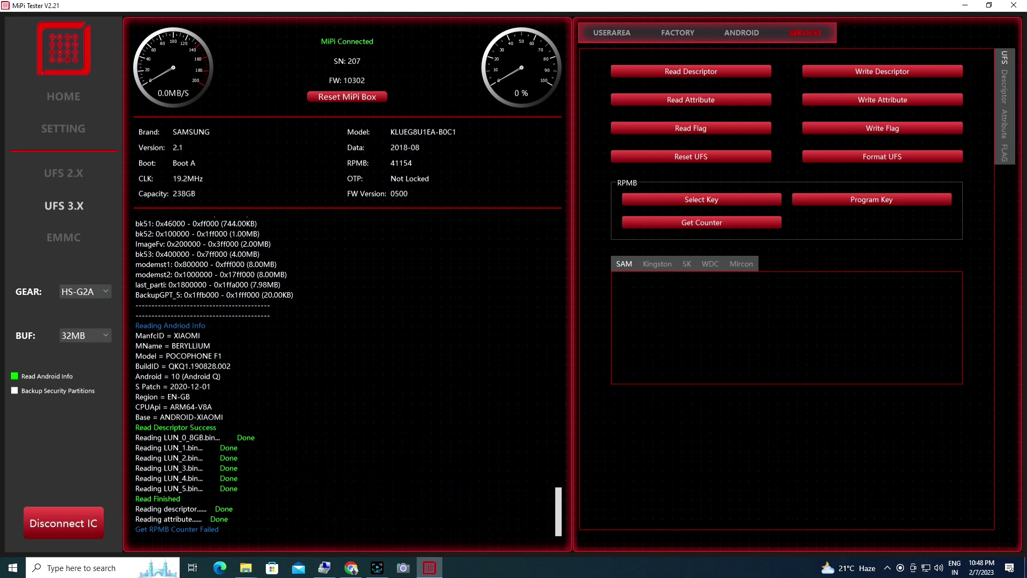
left_click(79, 520)
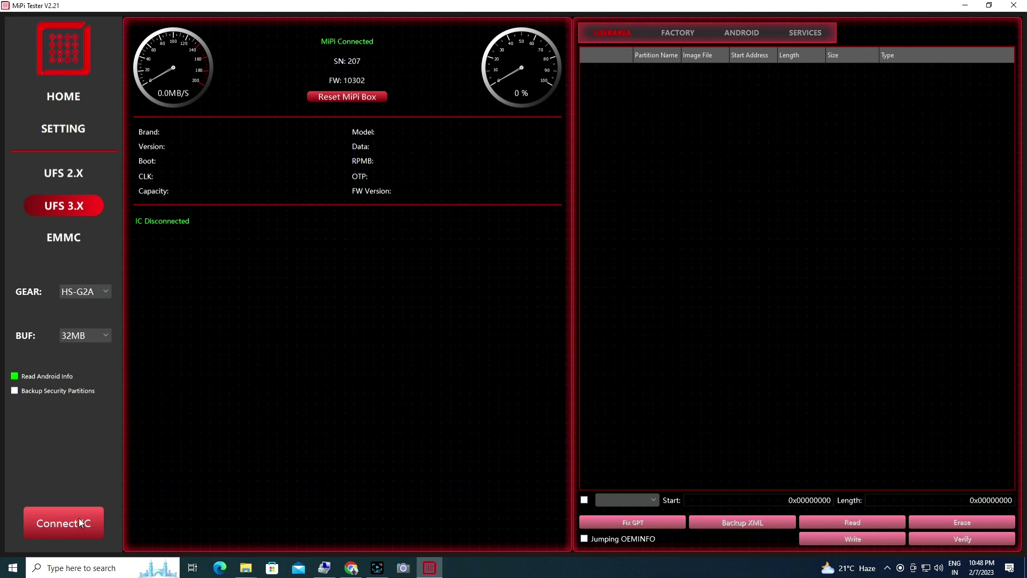